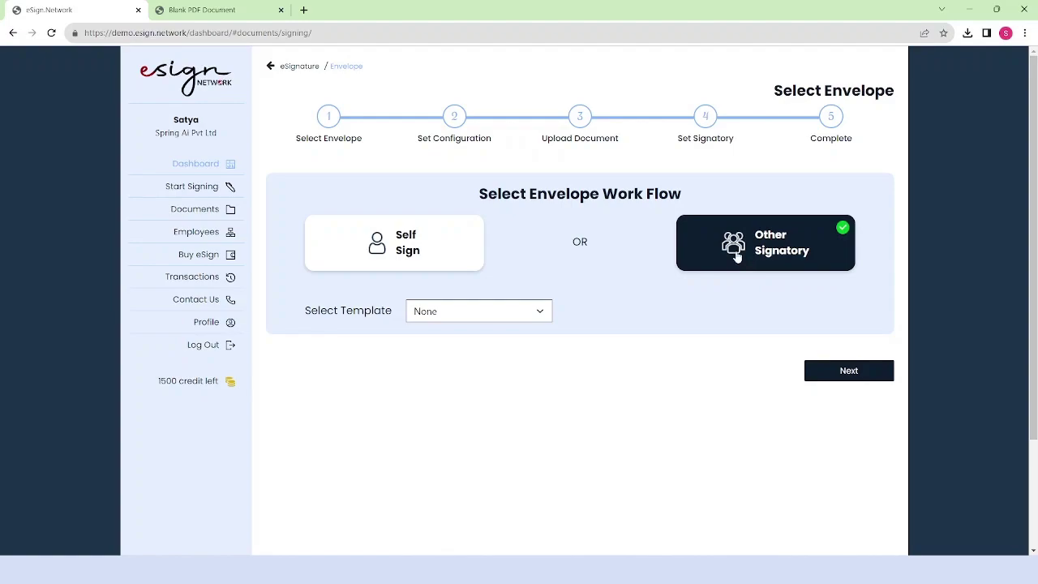
- Confirm the Other Signatory workflow with template None and continue to the configuration checklist
click(841, 374)
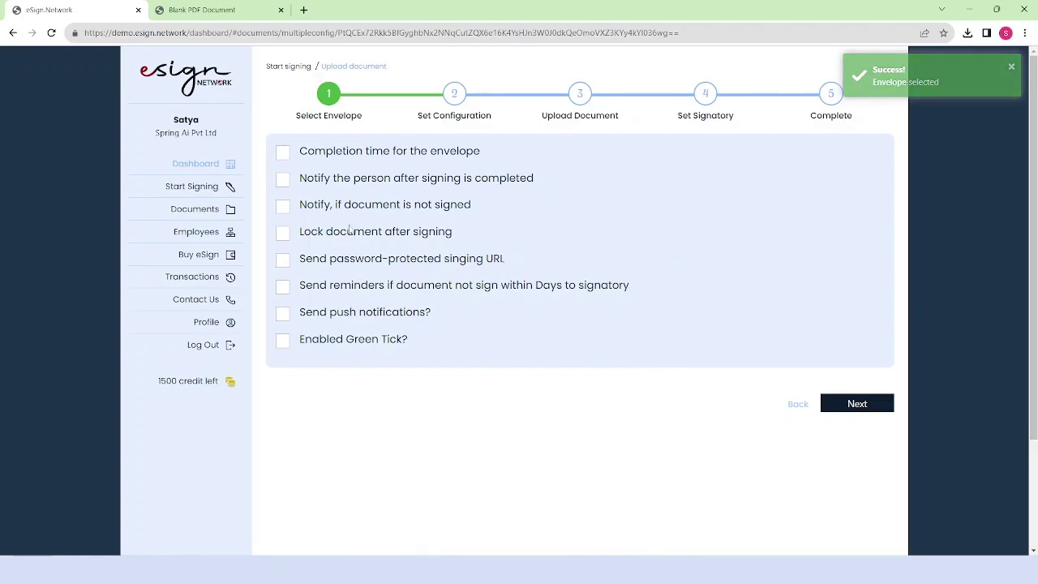
- Set completion time to 5 days, add a completion notification e-mail, and enable not-signed notification
click(282, 153)
click(539, 154)
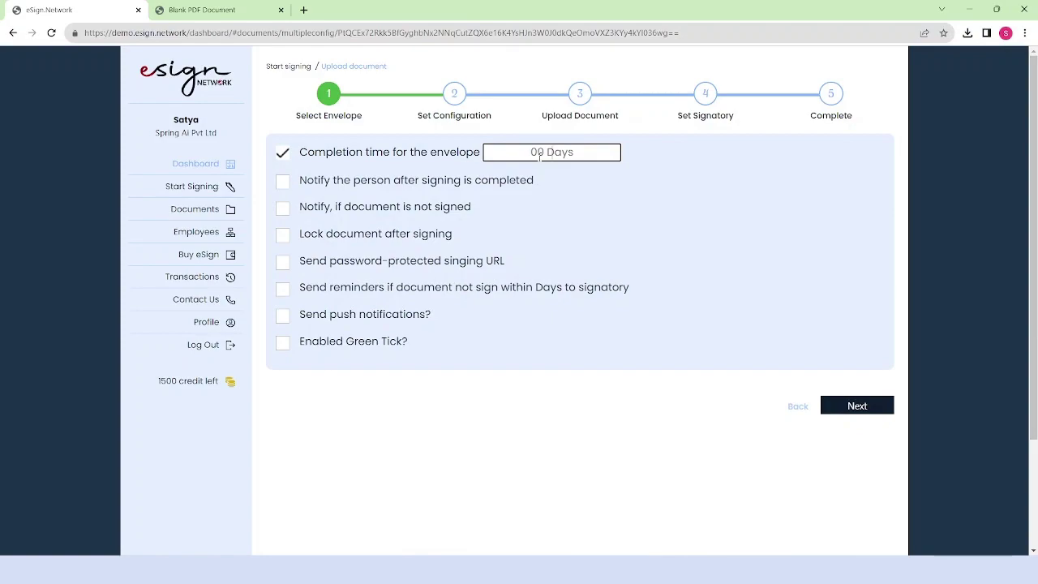
text(5)
click(284, 188)
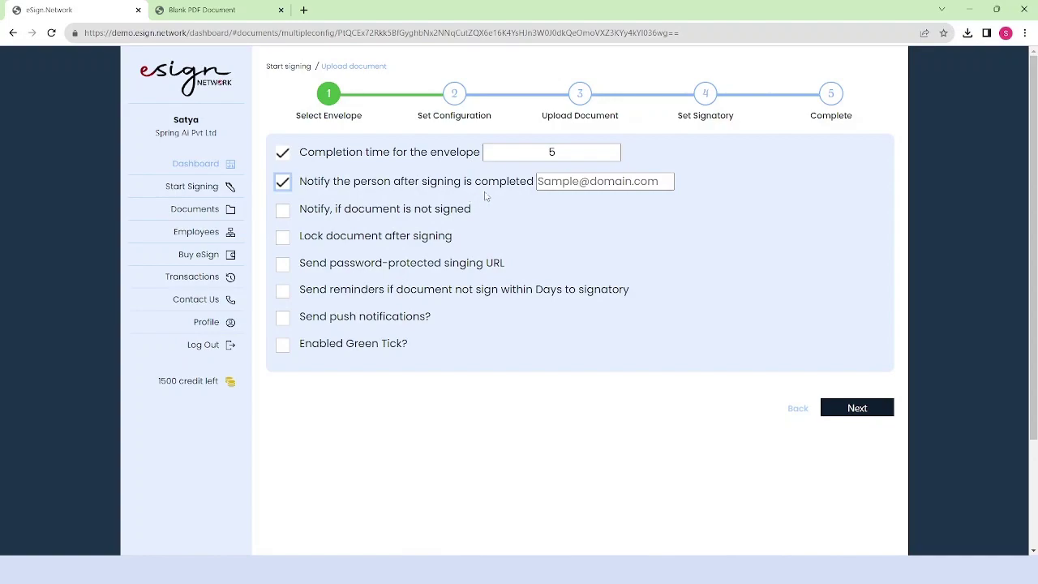
click(562, 182)
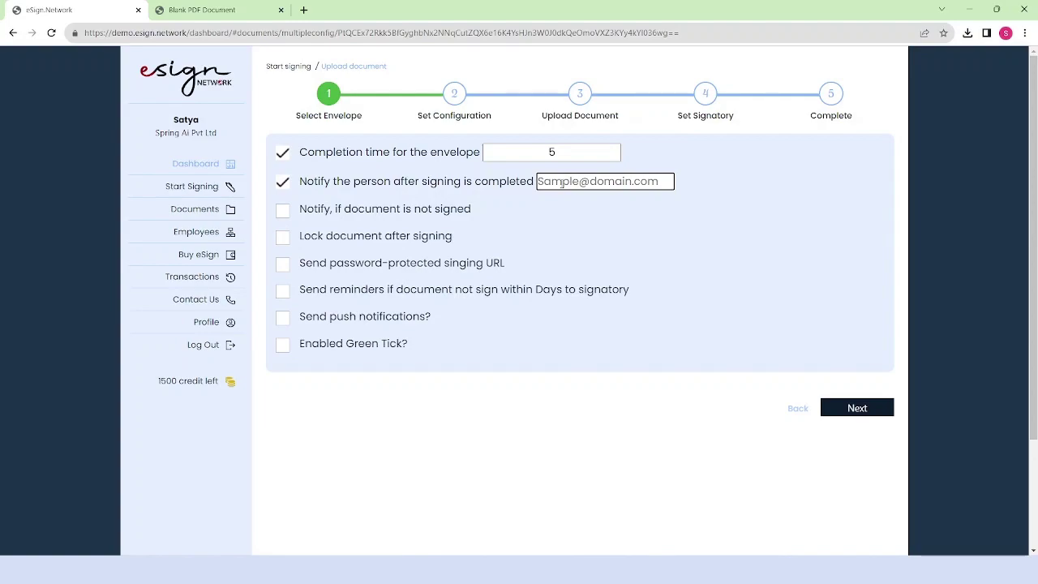
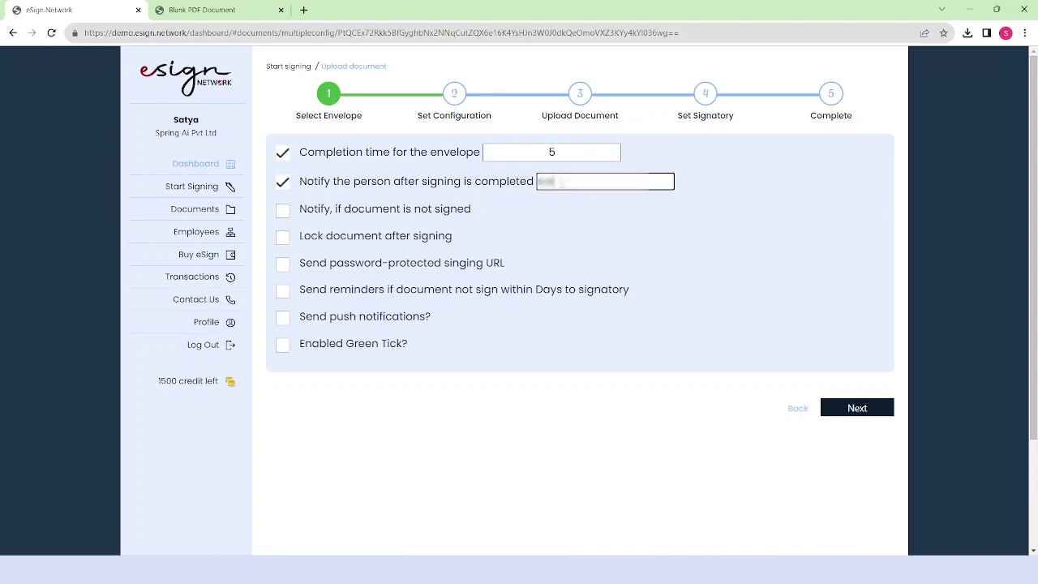
click(285, 213)
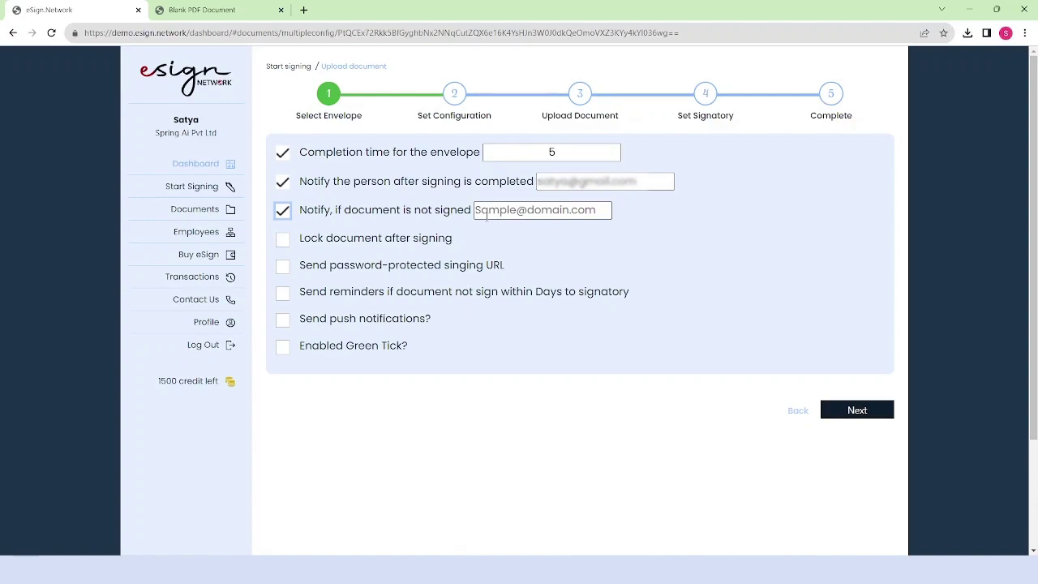
- Enter the not-signed alert e-mail address, then enable document locking and password-protected signing URLs
click(493, 212)
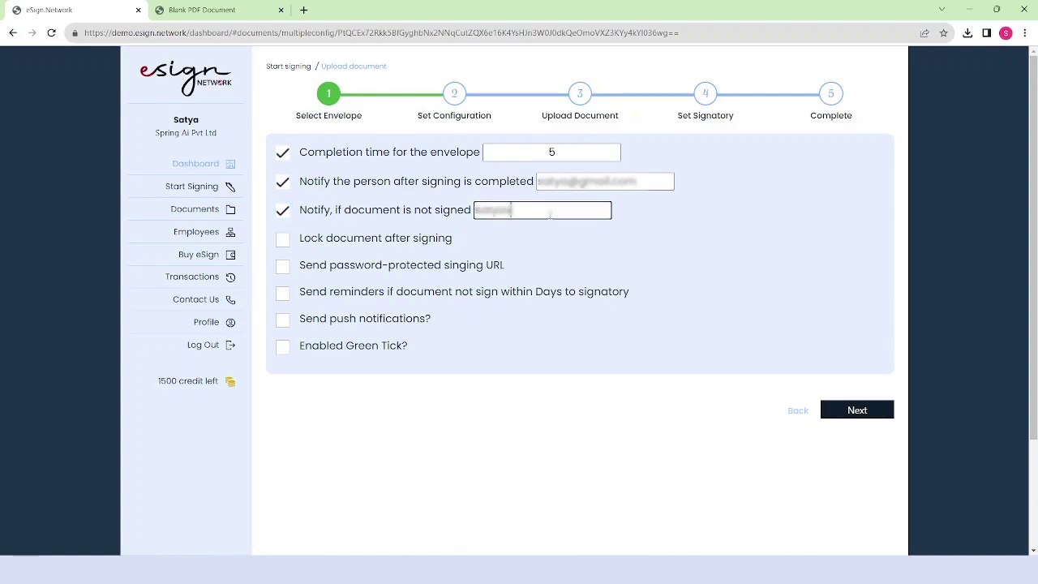
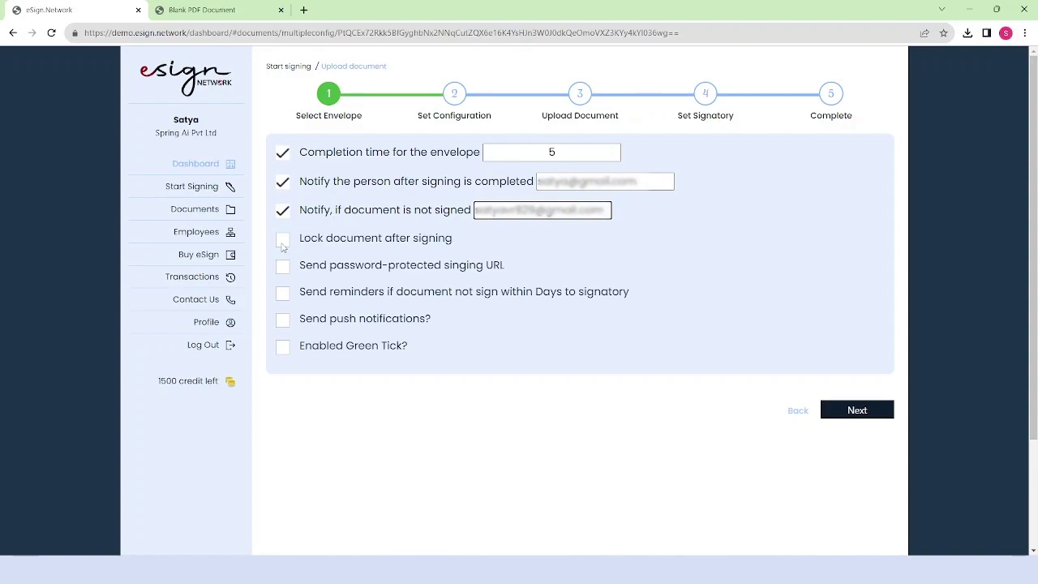
click(283, 243)
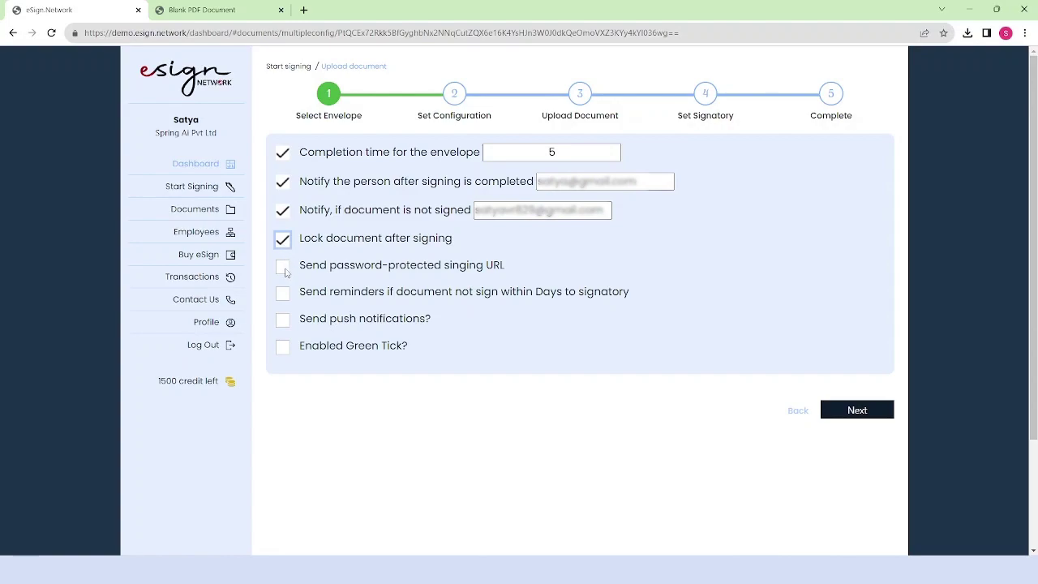
click(284, 270)
- Enable reminders every 2 days, push notifications and Green Tick, then save the configuration
click(284, 293)
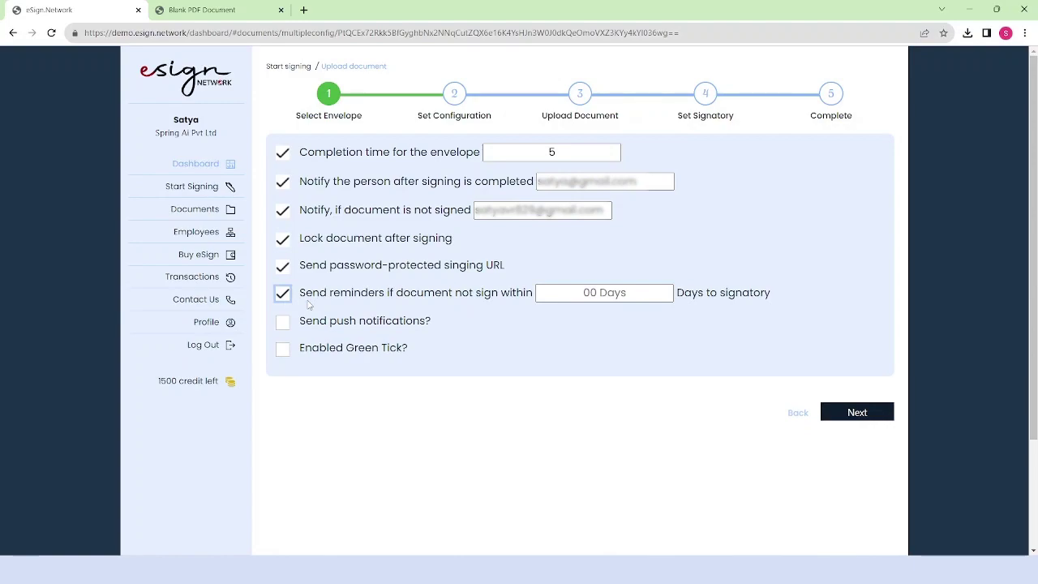
click(599, 292)
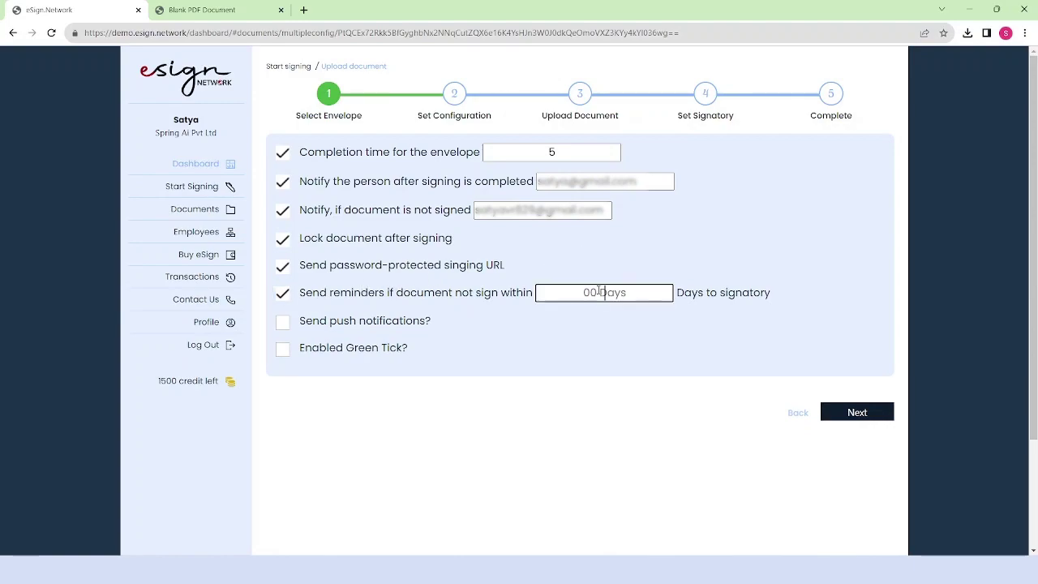
key(BackSpace)
key(BackSpace)
text(2)
click(343, 327)
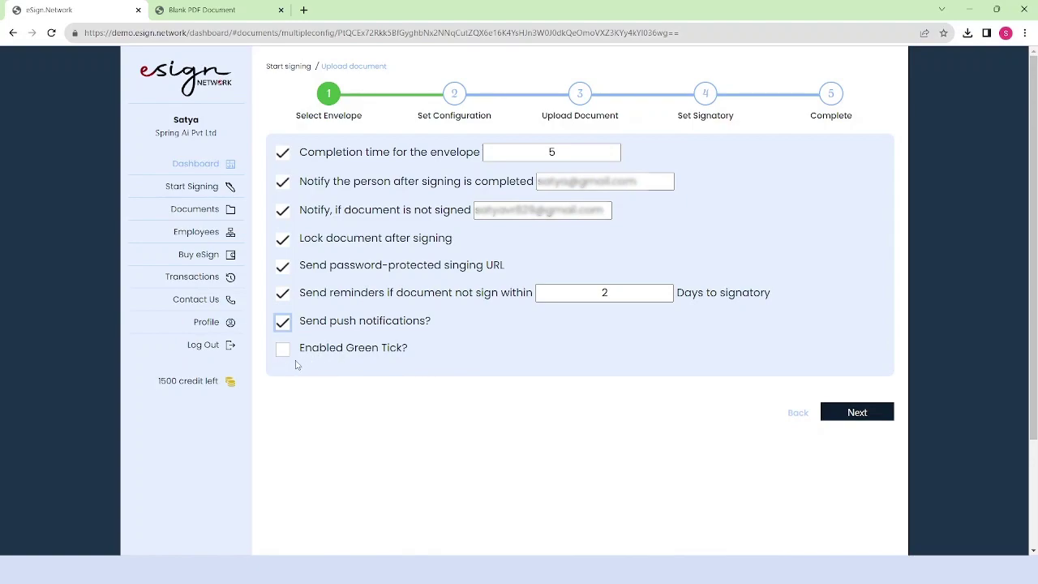
click(284, 354)
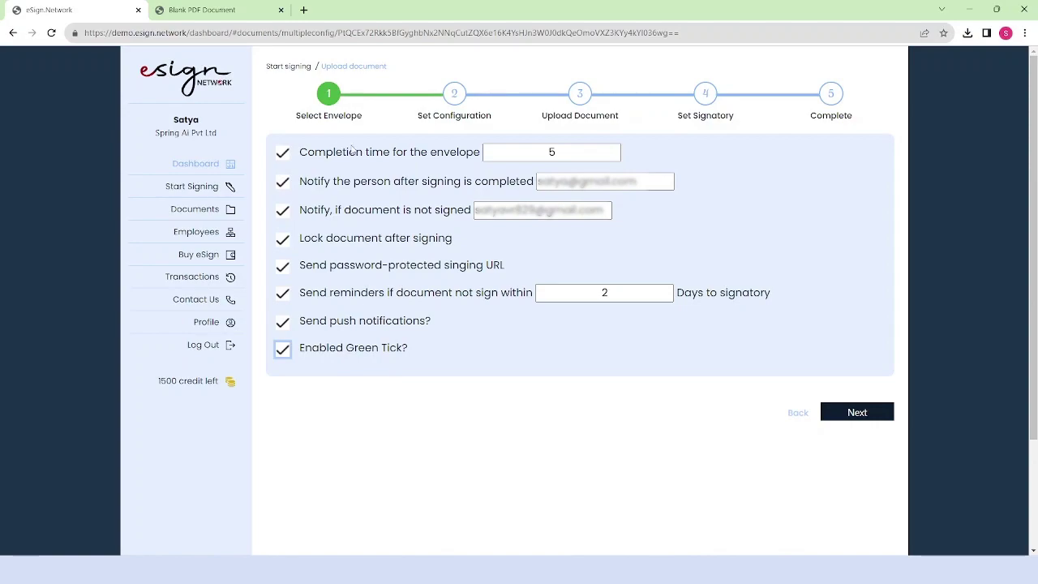
click(850, 423)
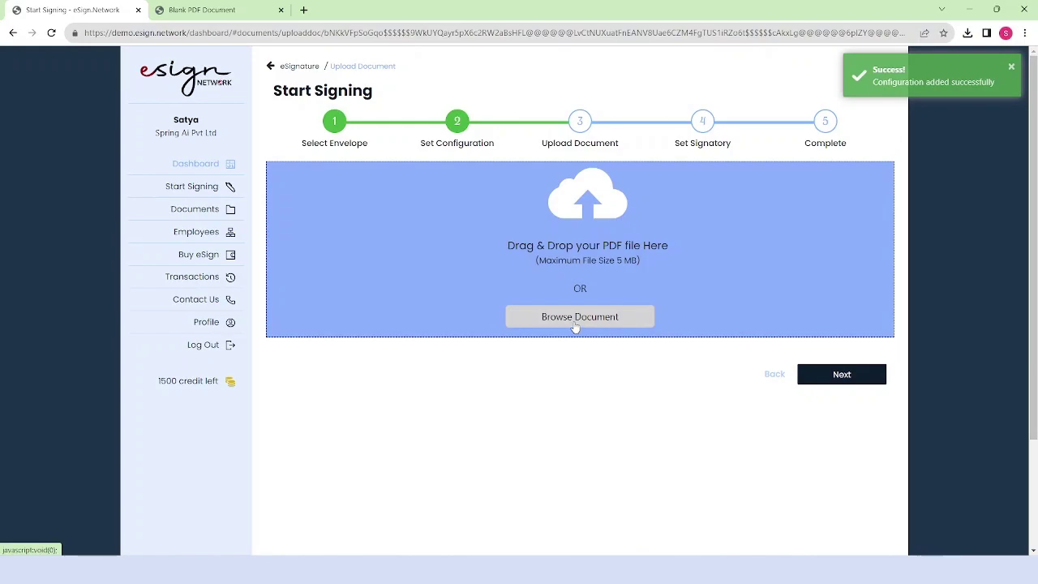
- Upload blank.pdf from the computer
click(525, 308)
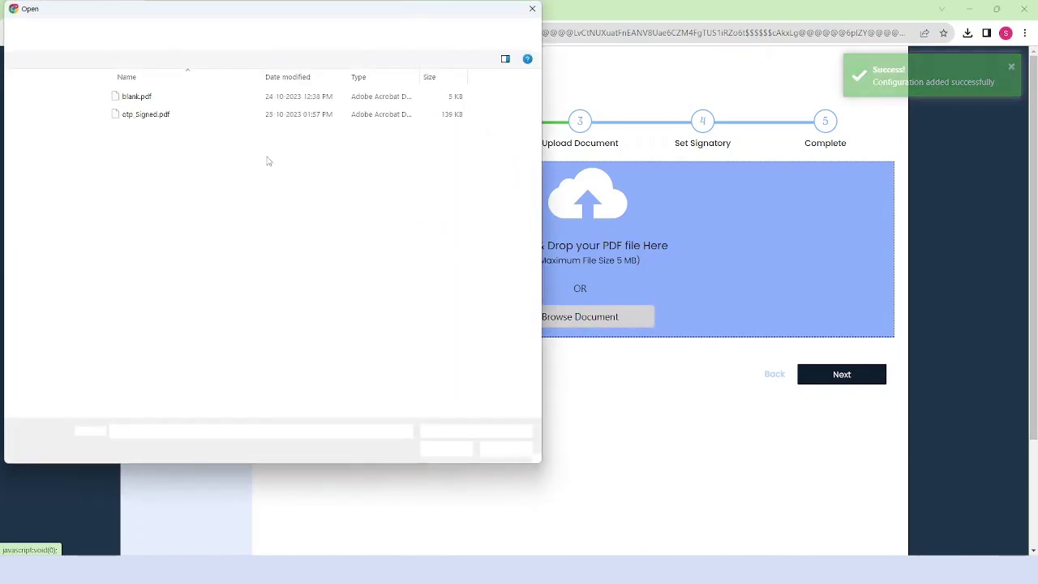
click(138, 96)
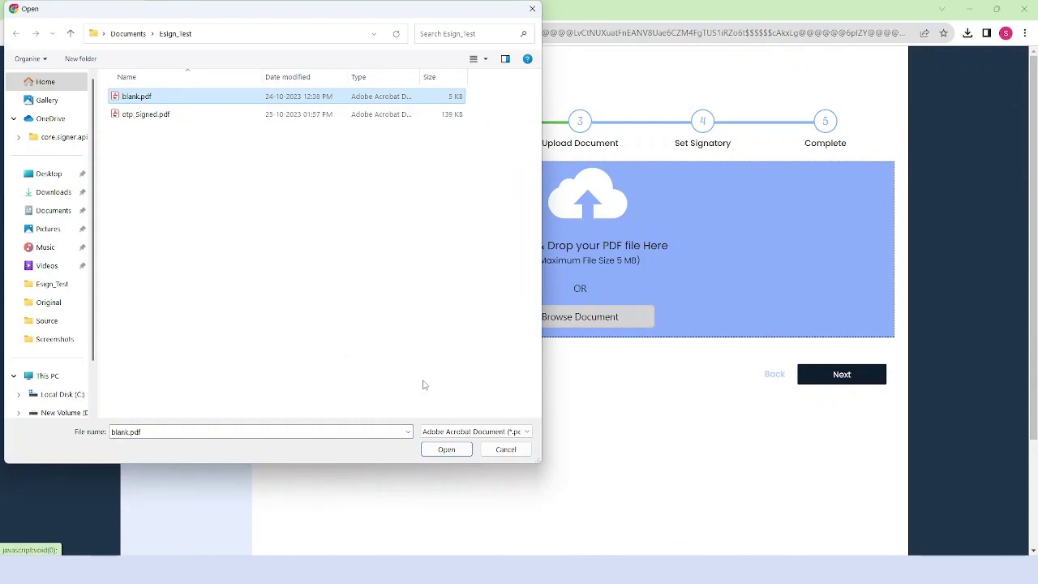
click(447, 449)
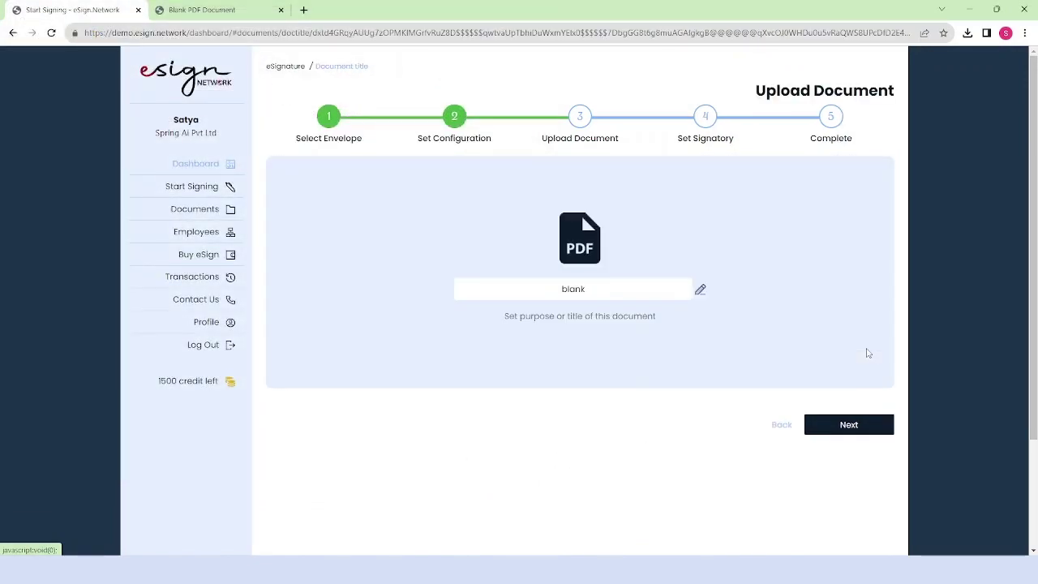
- Retitle the document 'test' and save it to continue to adding signatories
click(604, 287)
double_click(604, 287)
key(BackSpace)
text(test)
click(852, 423)
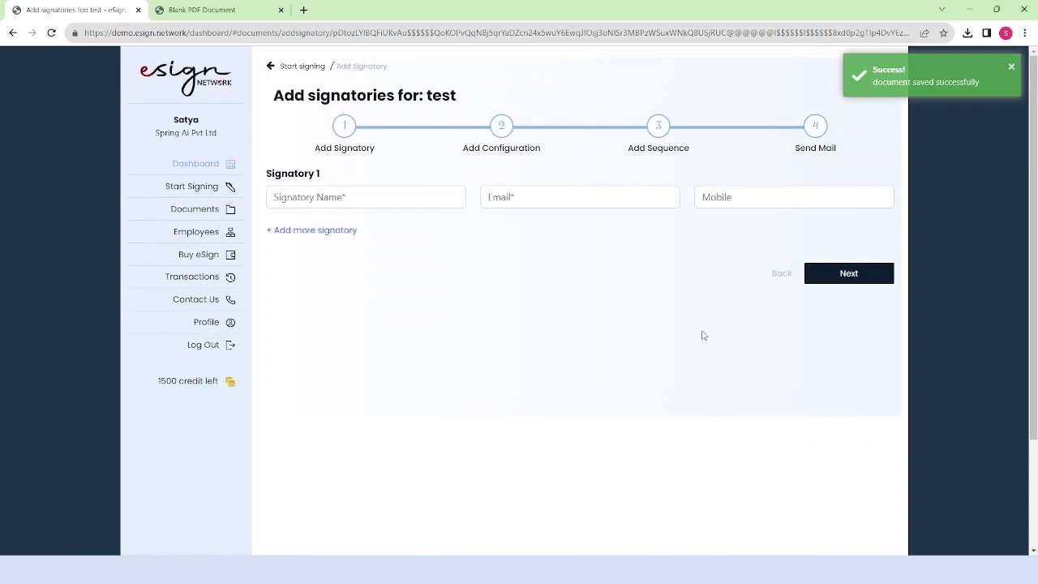
- Enter Signatory 1 as 'Test 1' with the signatory's e-mail address
click(360, 198)
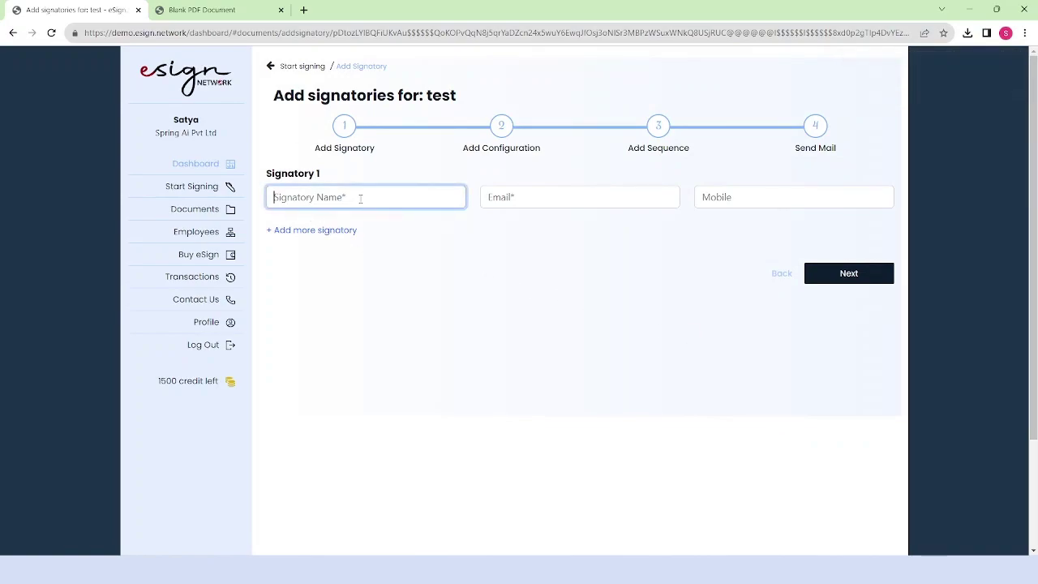
text(Test 1)
drag(328, 197, 268, 199)
click(492, 199)
text(sprin)
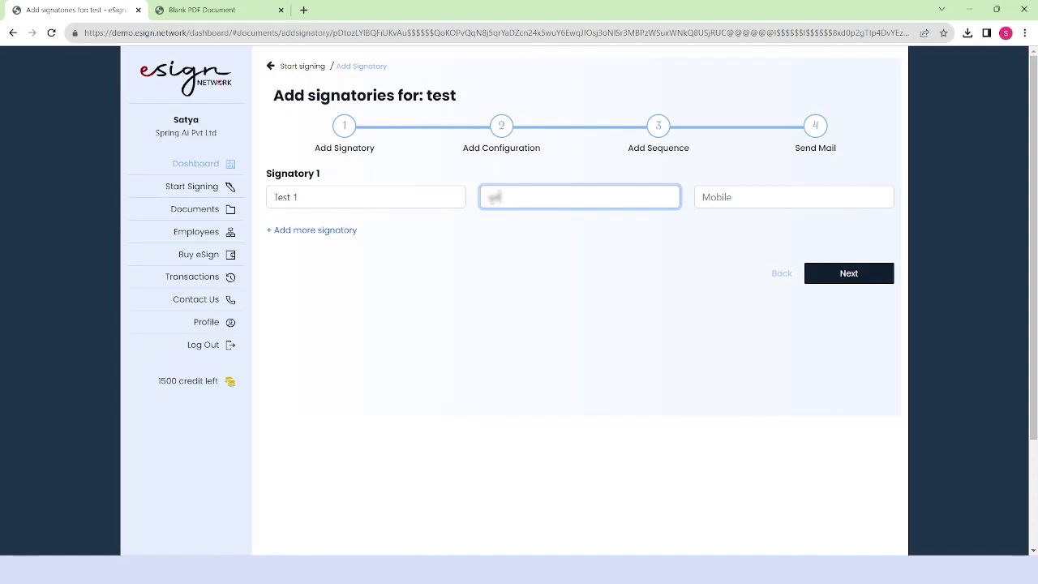
text(gai@demo.com.com)
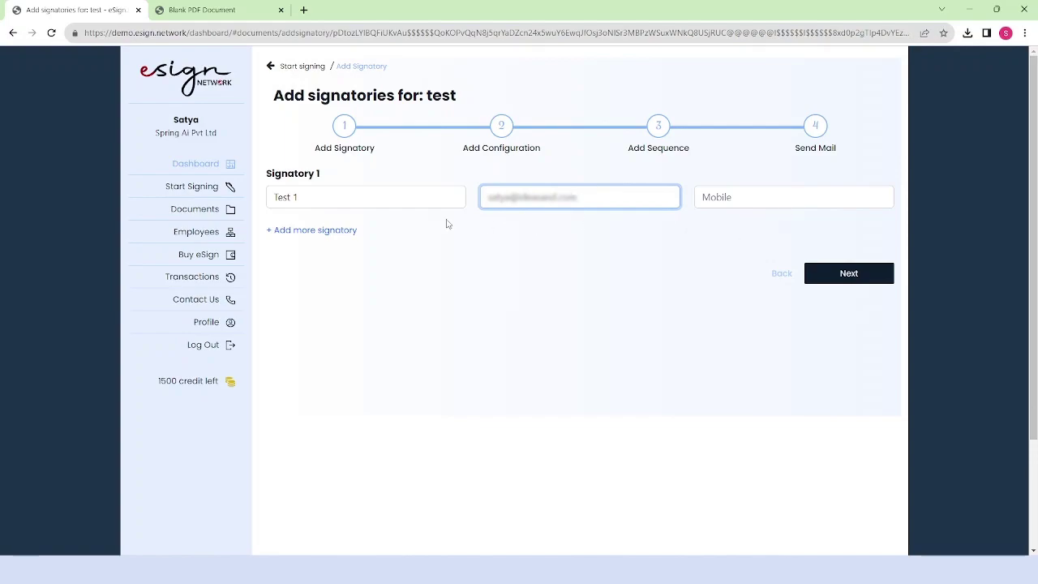
- Add a second signatory named 'Test 2' with an e-mail address and mobile number
click(287, 234)
triple_click(313, 197)
key(ctrl+c)
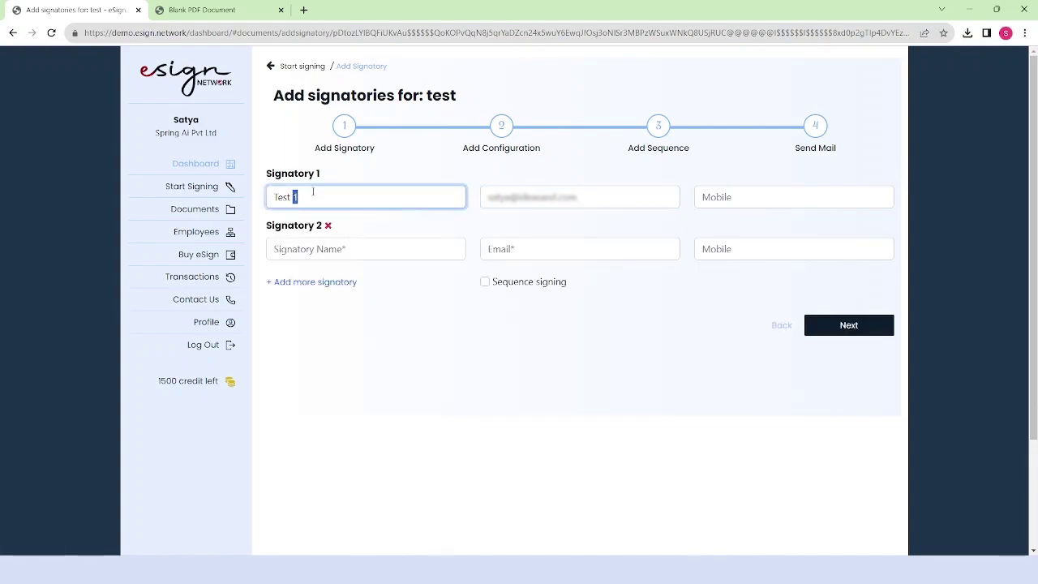
click(332, 248)
key(ctrl+v)
key(BackSpace)
text(2)
click(491, 248)
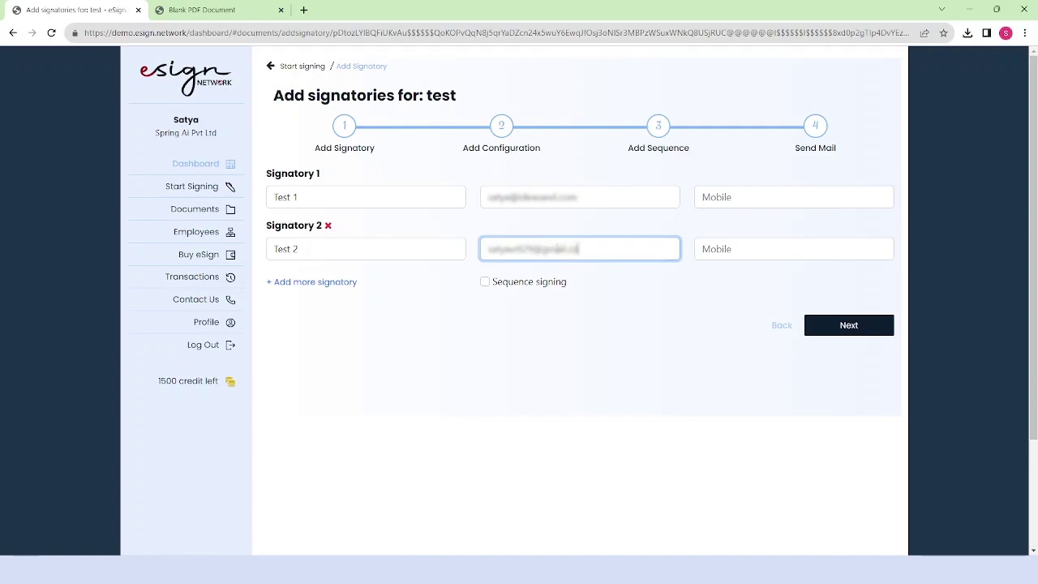
click(753, 254)
text(763)
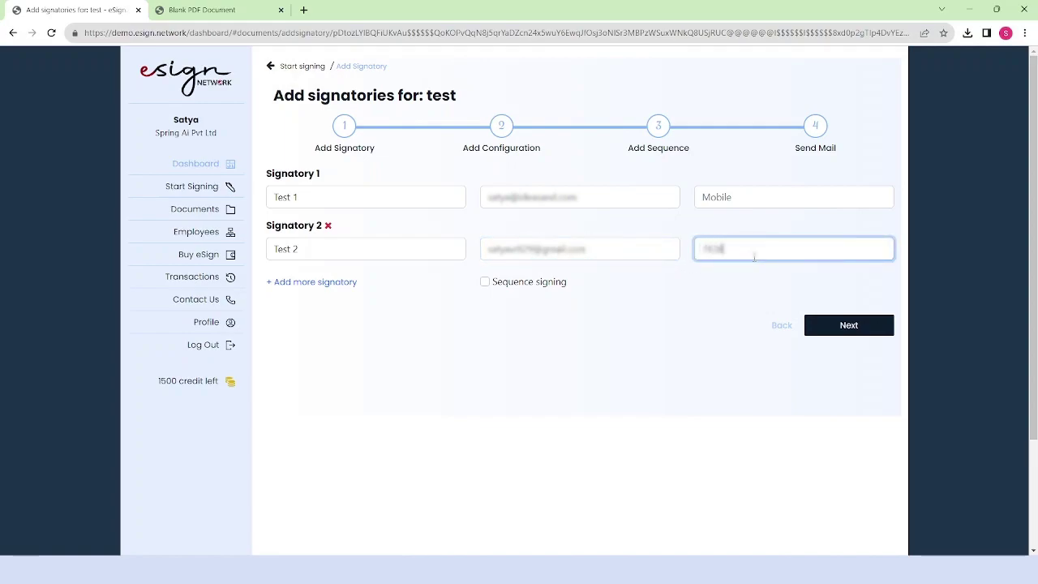
text(83)
- Remove the extra blank signatory rows, enable sequence signing, and save both signatories
click(314, 281)
click(317, 335)
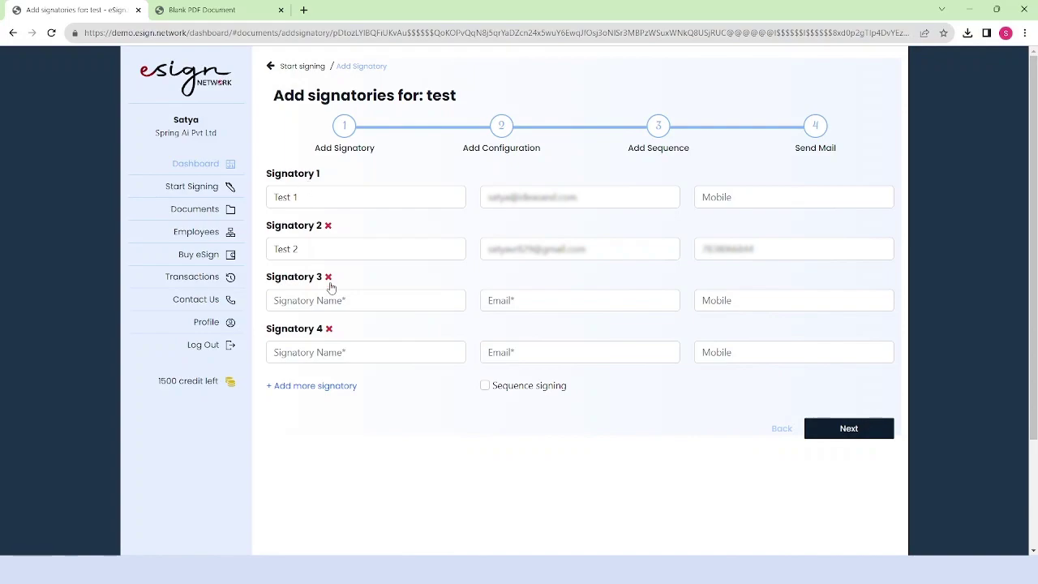
click(328, 277)
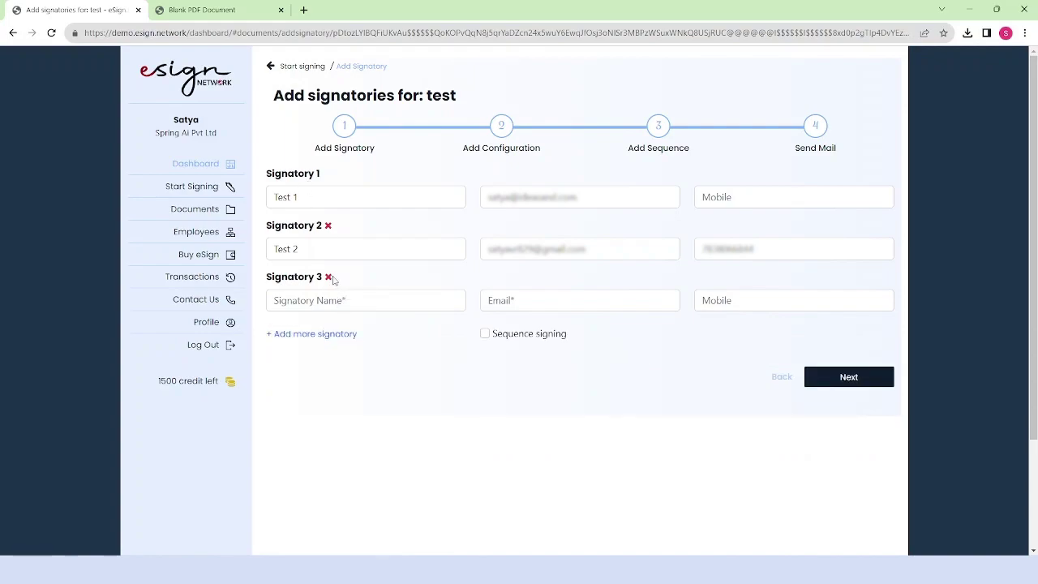
click(328, 277)
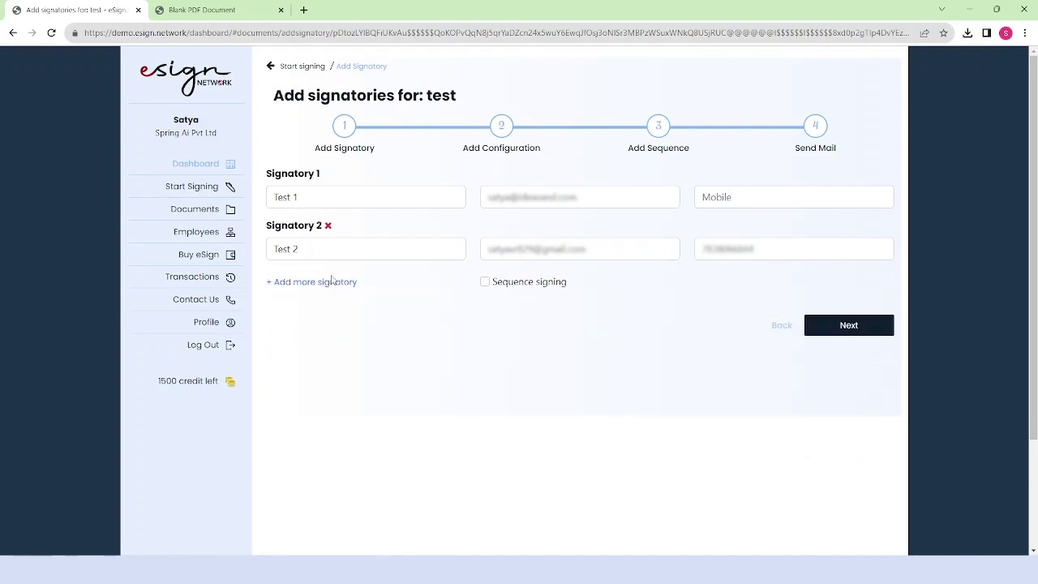
click(486, 284)
drag(354, 186, 256, 173)
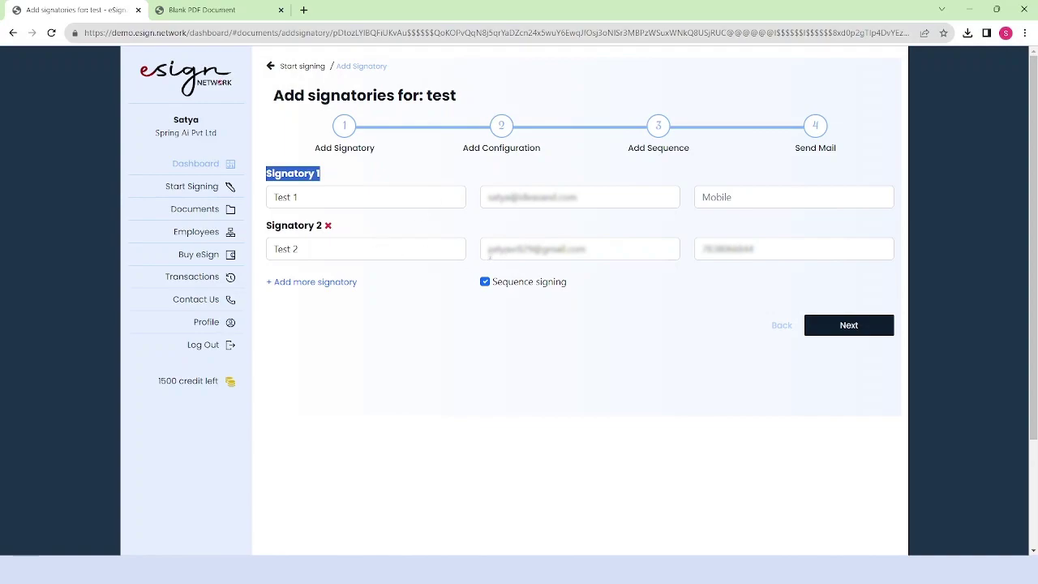
click(849, 326)
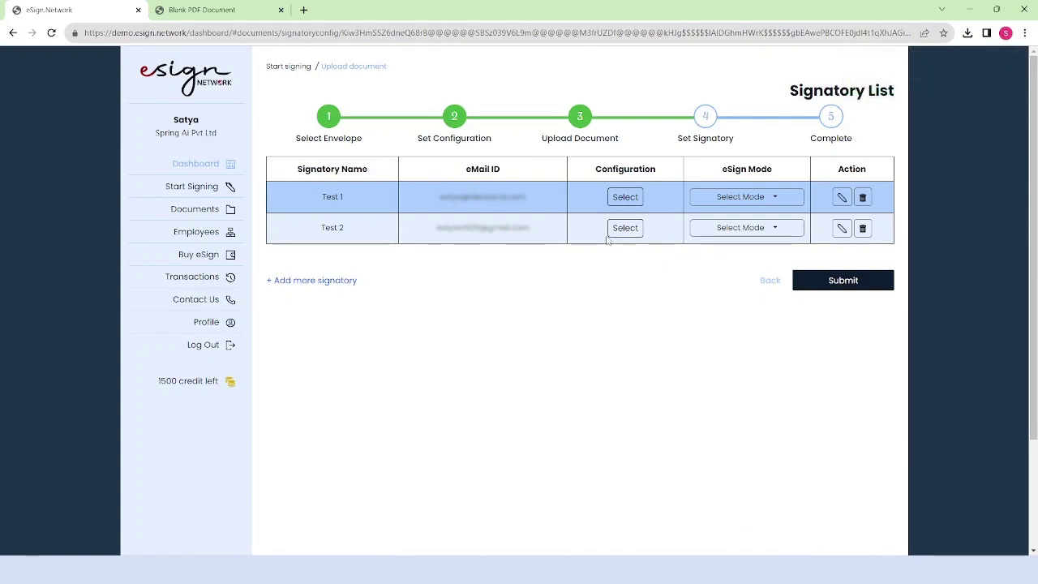
- Open Test 1's signature setup and redraw the signature box at the page's lower left
click(622, 196)
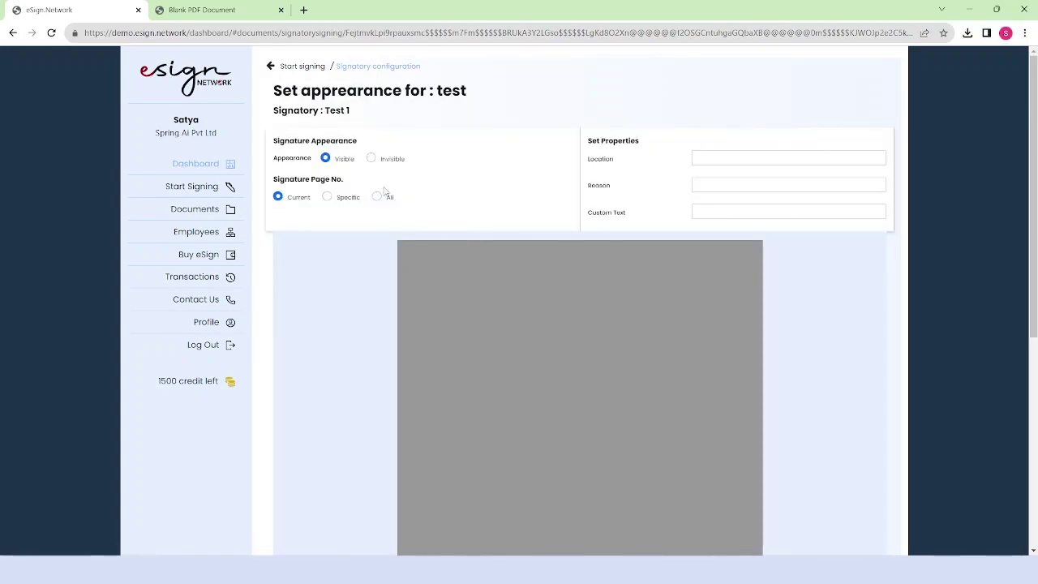
scroll(609, 235, down, 4)
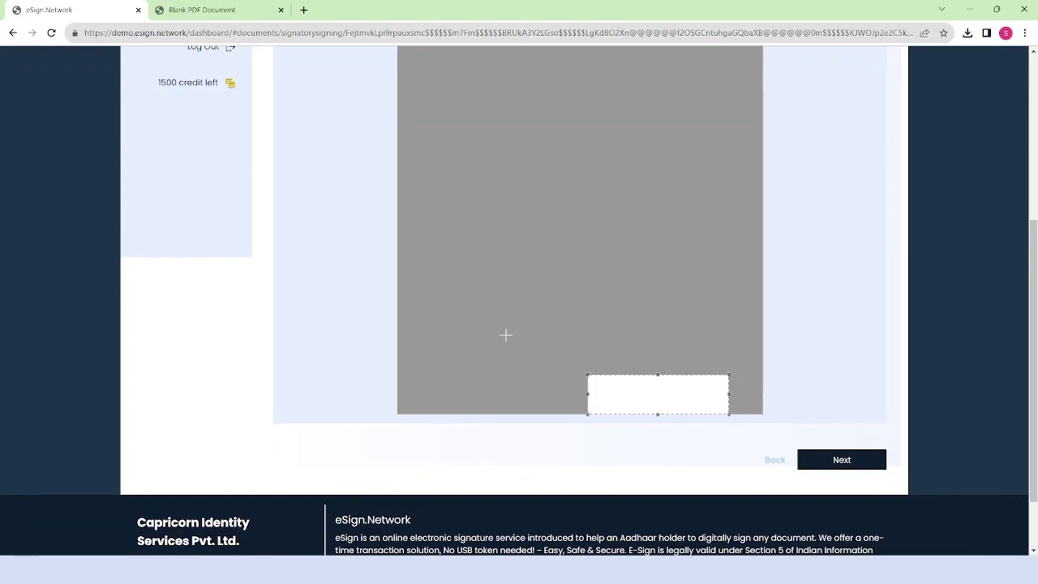
drag(405, 367, 503, 408)
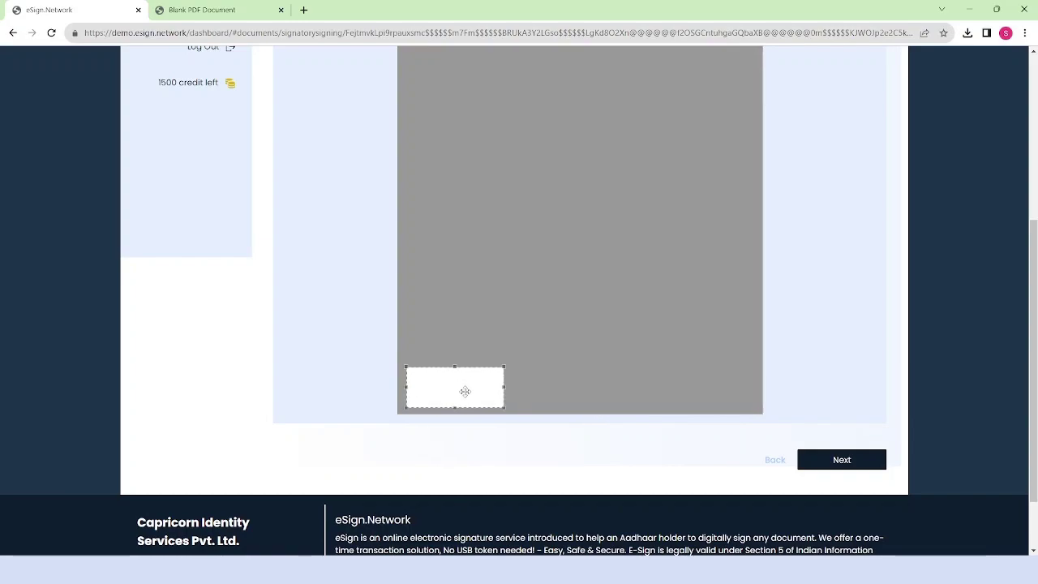
scroll(555, 379, up, 4)
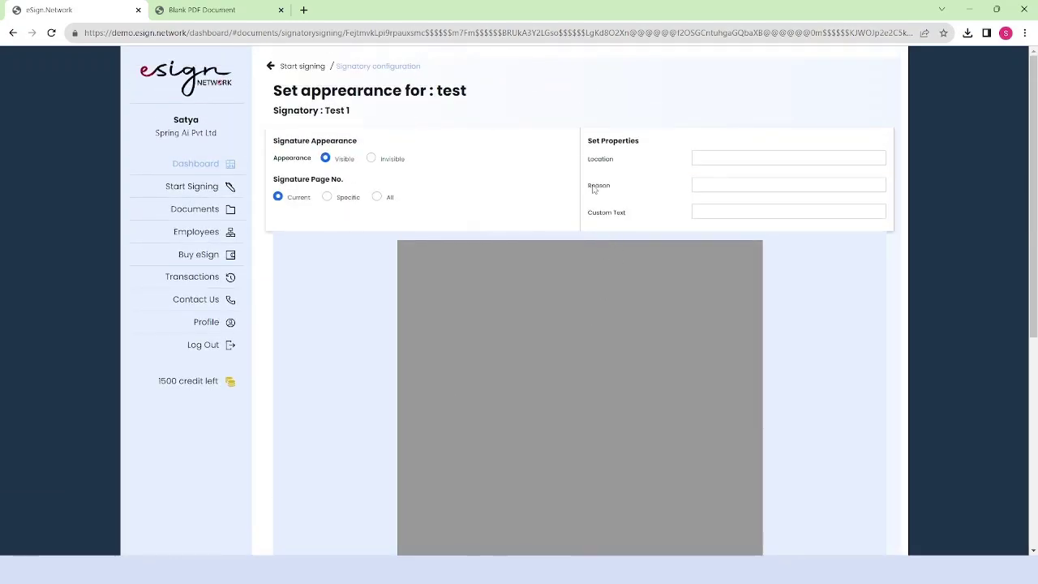
- Set Test 1's location to Bhopal, reason to testing, and custom text 'Signed by test 1'
click(718, 158)
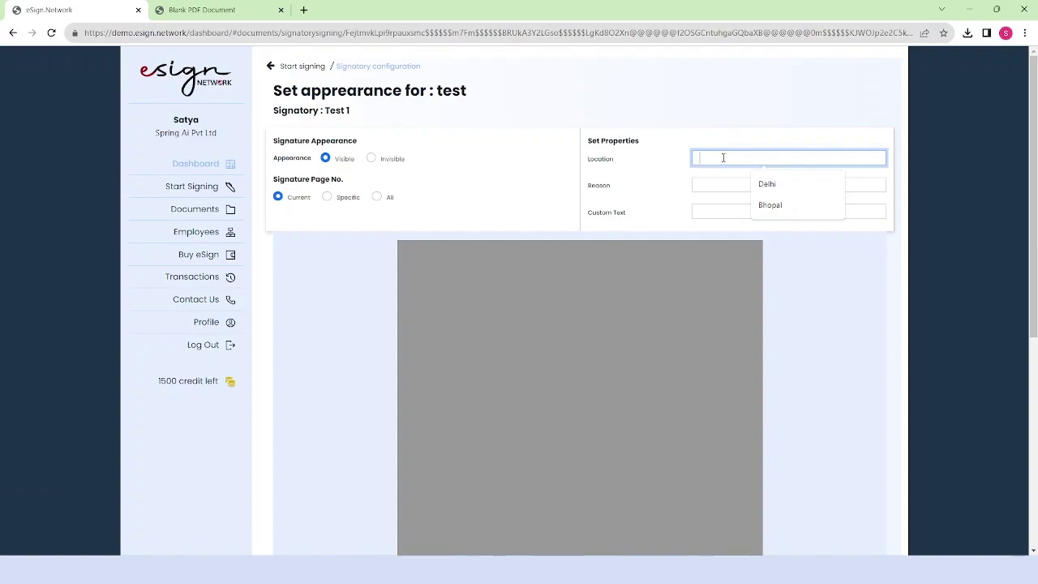
click(770, 207)
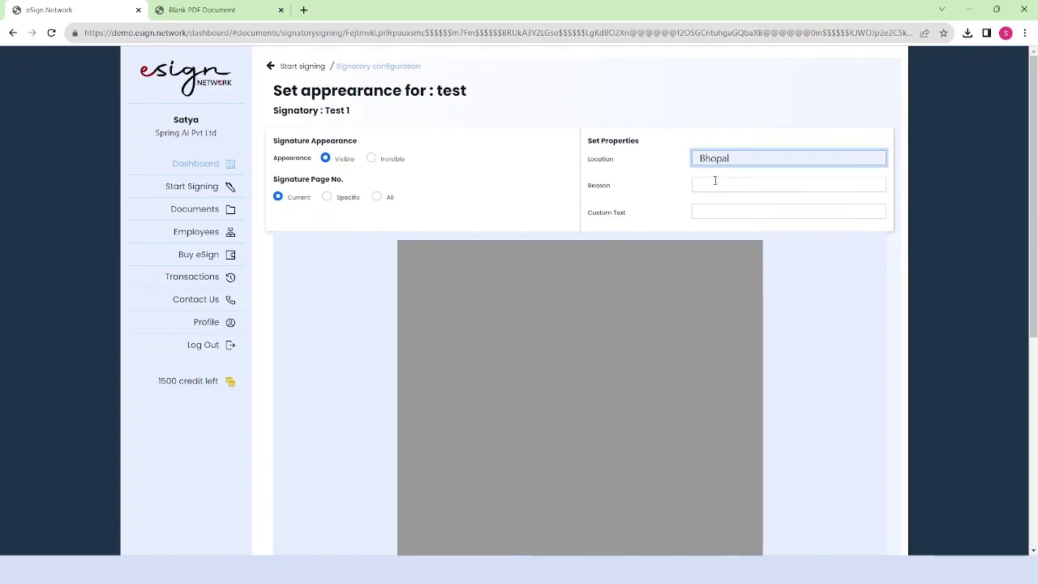
click(714, 180)
click(761, 211)
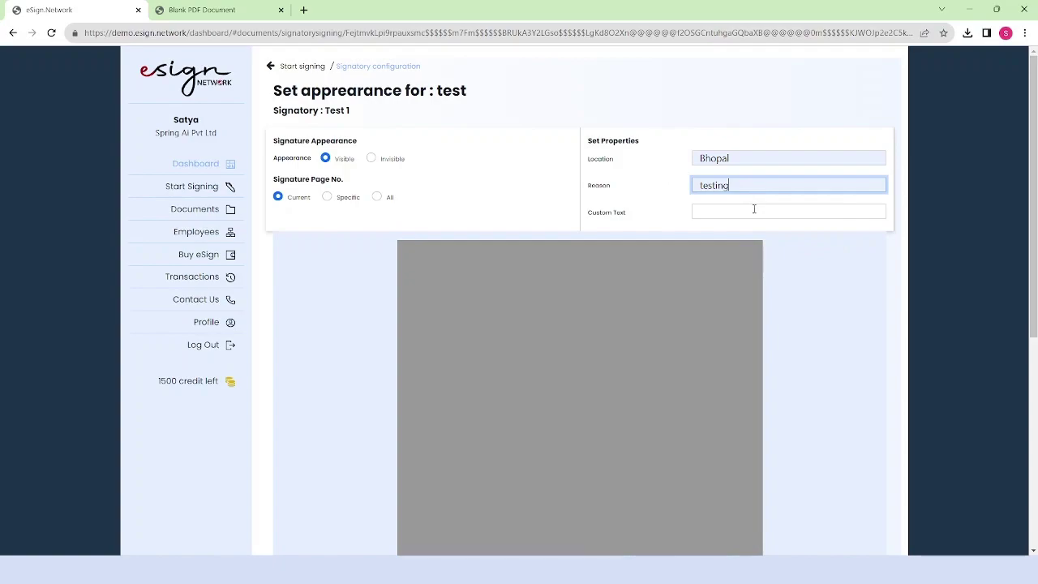
click(736, 212)
click(788, 280)
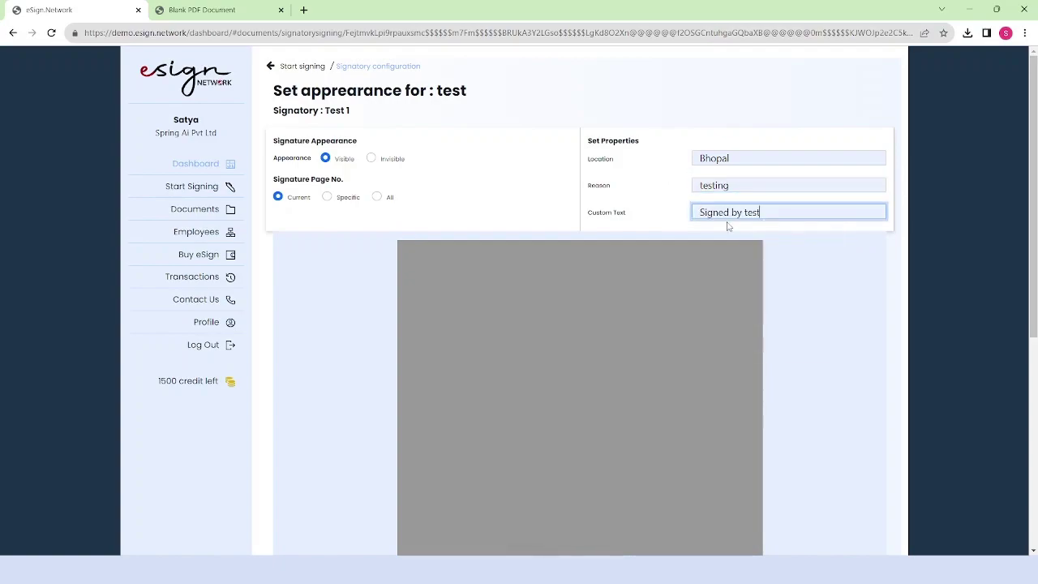
text(1)
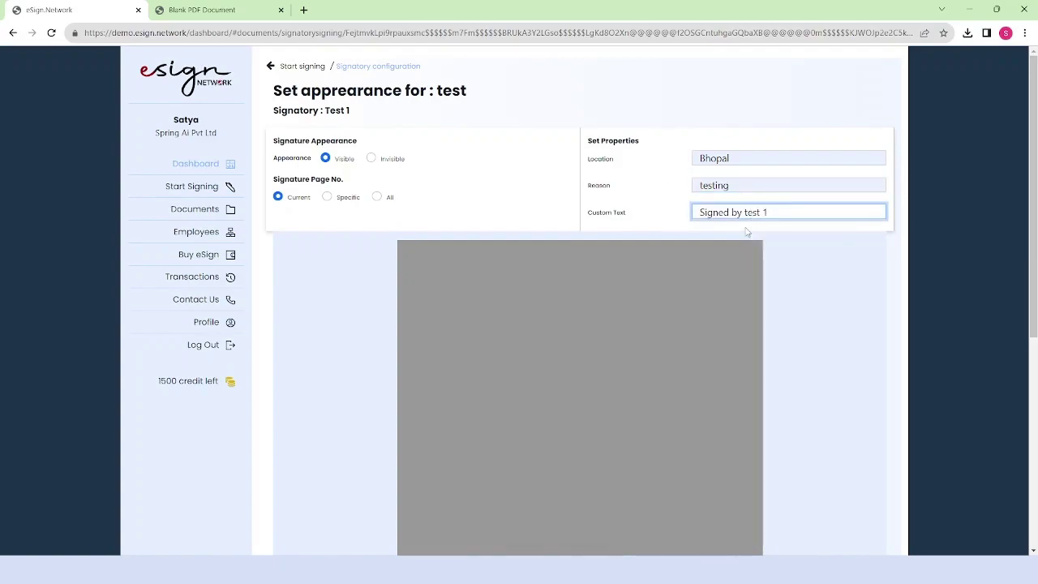
scroll(734, 219, down, 5)
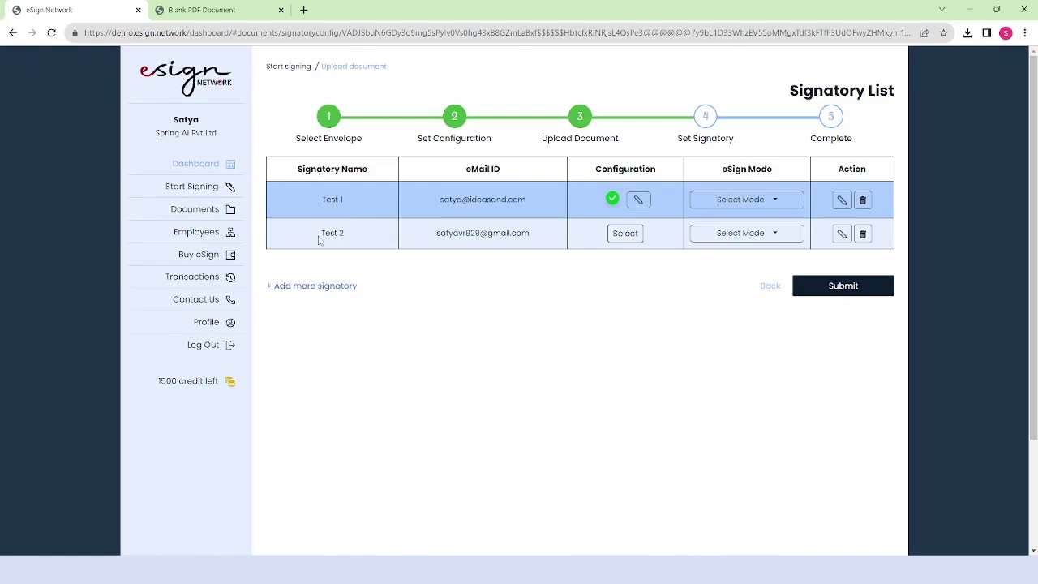
- Open Test 2's signature setup and draw a new signature box at the lower right
click(635, 236)
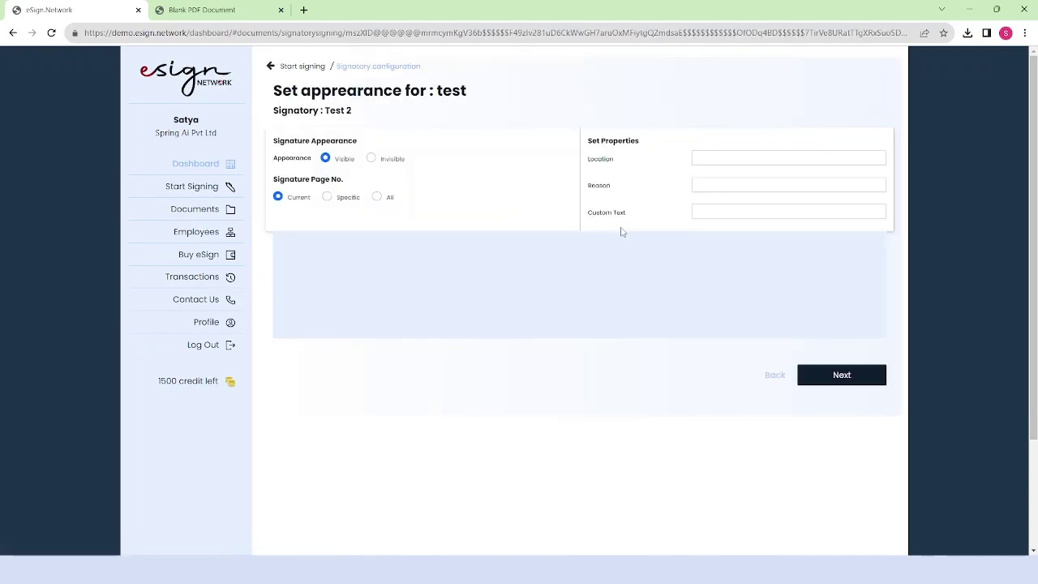
scroll(619, 230, down, 3)
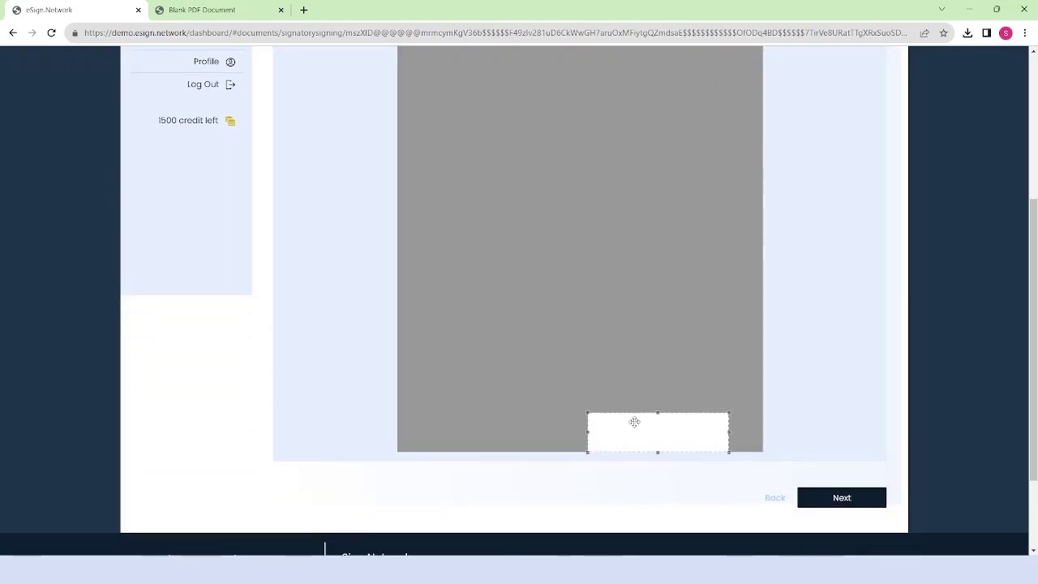
mouse_move(614, 363)
mouse_down()
mouse_move(648, 419)
mouse_move(710, 416)
mouse_up()
scroll(754, 344, up, 3)
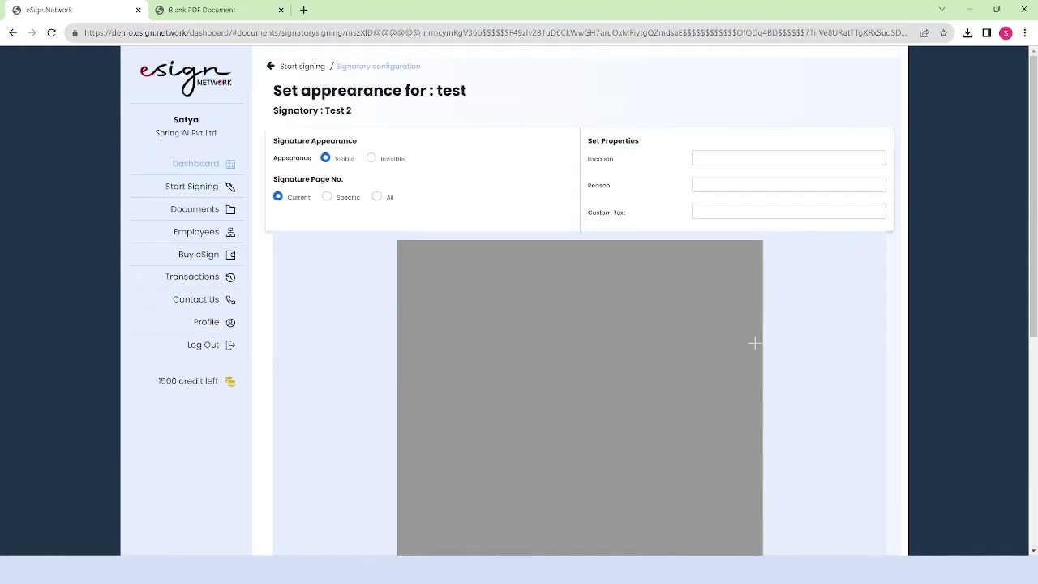
- Set Test 2's location to Delhi, reason to testing, and custom text 'Signed by test 2'
click(716, 161)
click(778, 186)
click(721, 186)
click(770, 211)
click(720, 214)
text(testing)
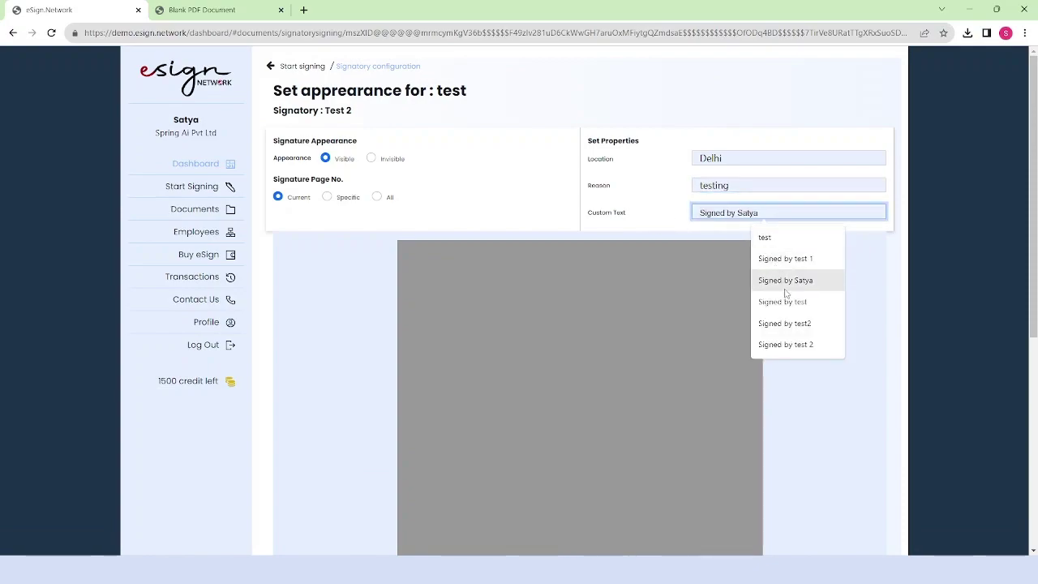
click(801, 258)
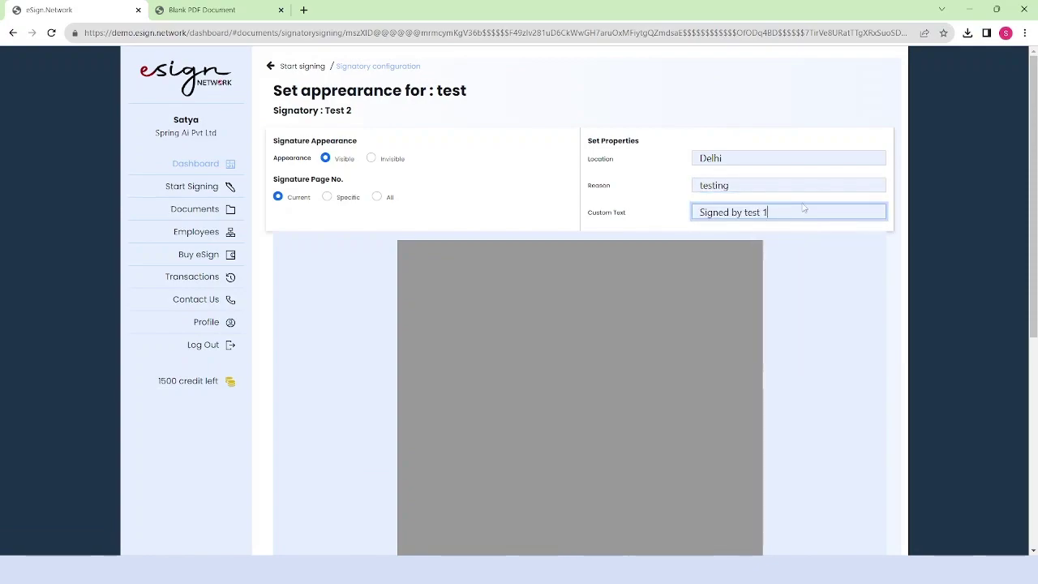
key(BackSpace)
text(2)
scroll(800, 218, down, 5)
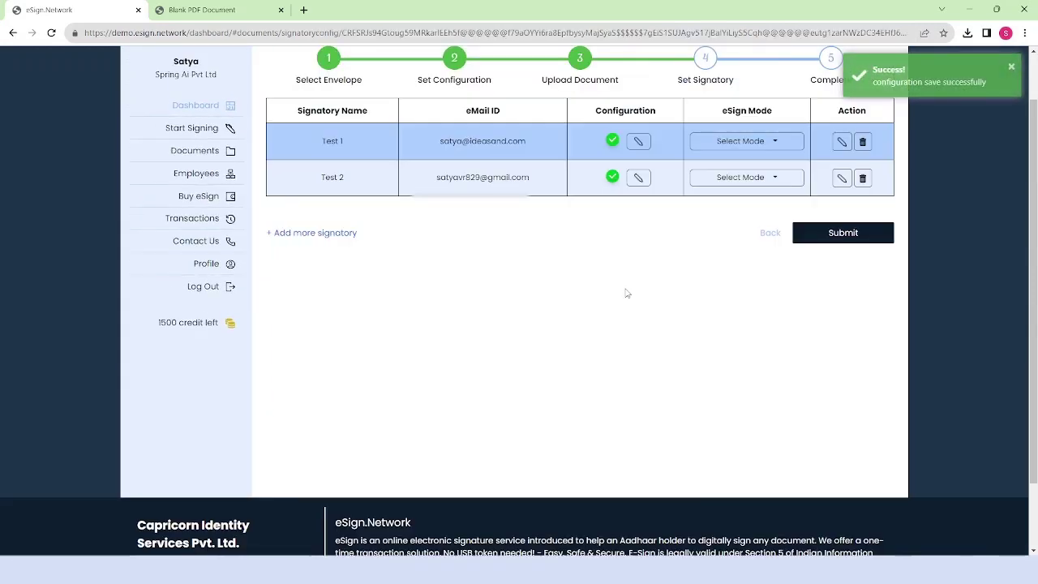
scroll(626, 293, up, 1)
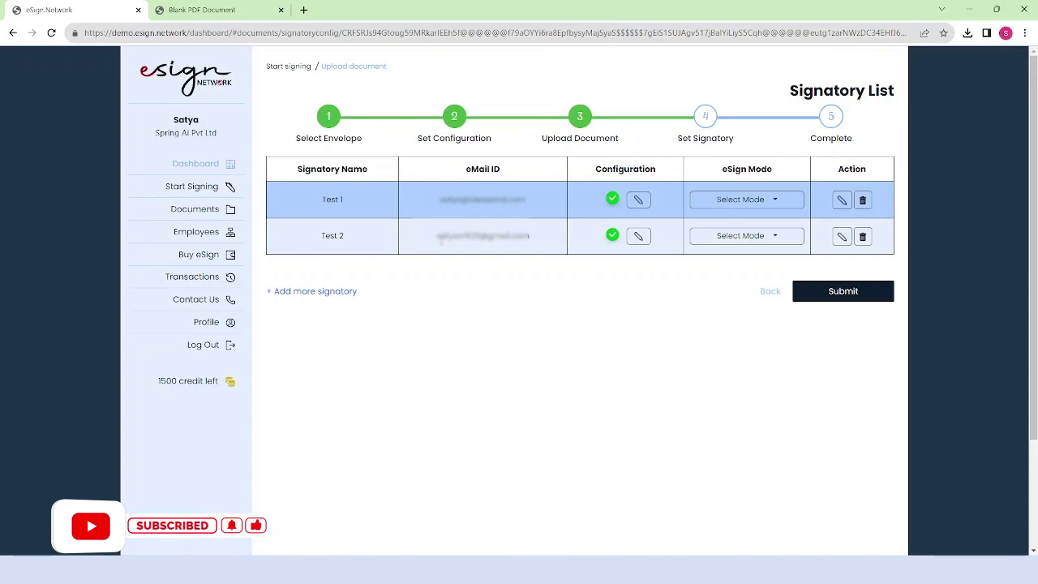
- Choose Online Adhar OTP as Test 1's eSign mode and Capricorn e-kyc Account for Test 2
click(768, 202)
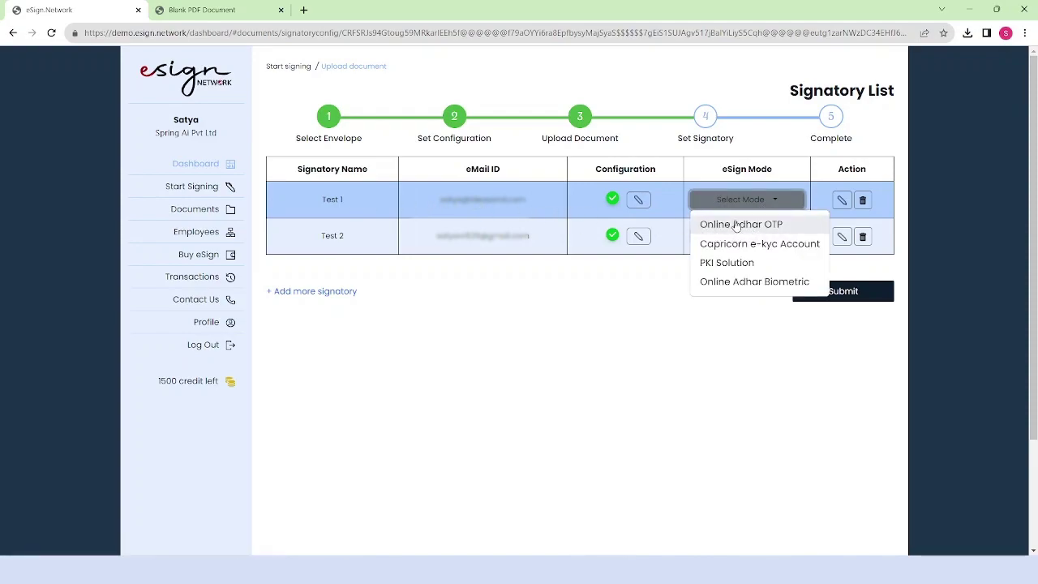
click(741, 224)
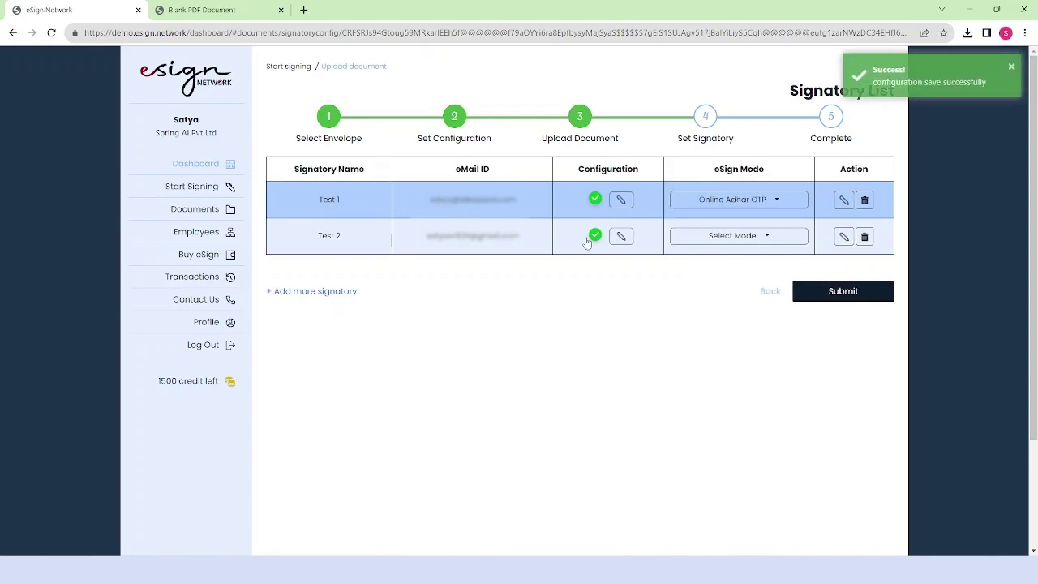
click(734, 236)
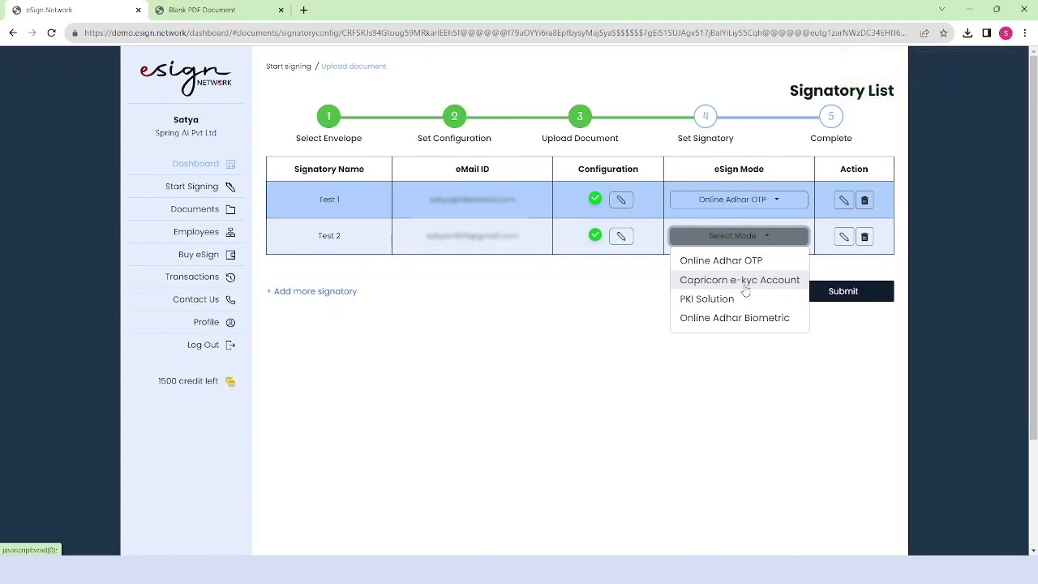
click(744, 286)
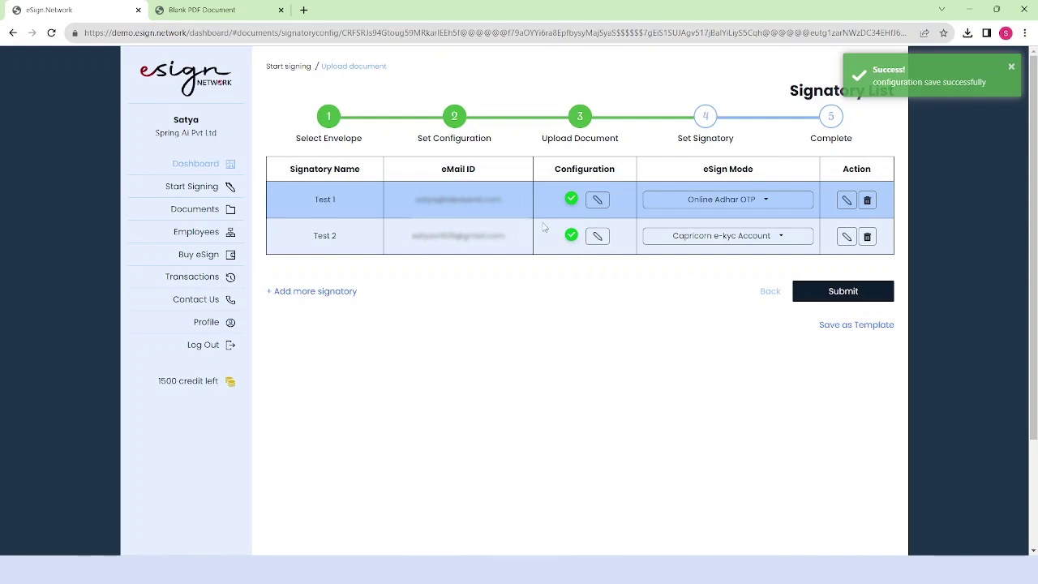
- Send the test signing request to both signatories and review their pending status on Document Details
click(845, 297)
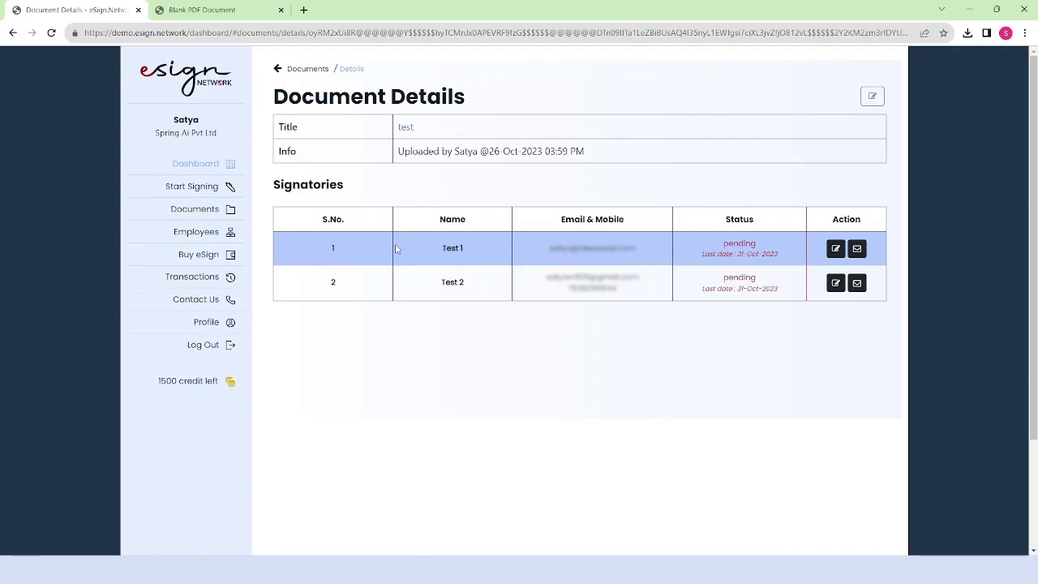
drag(506, 261, 431, 251)
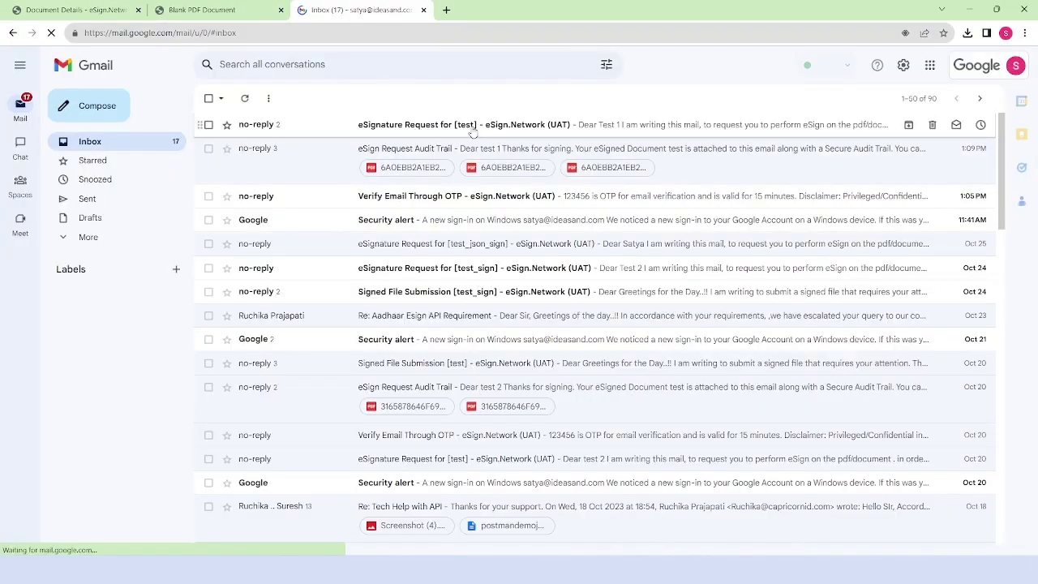
- Open the 'eSignature Request for [test]' email and follow Test 1's signing link
click(472, 129)
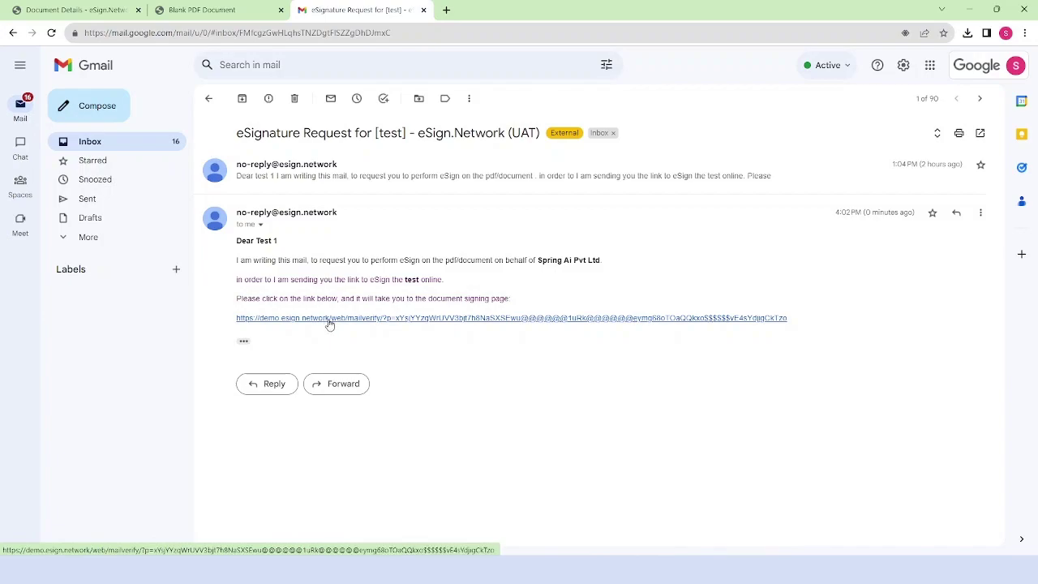
click(334, 319)
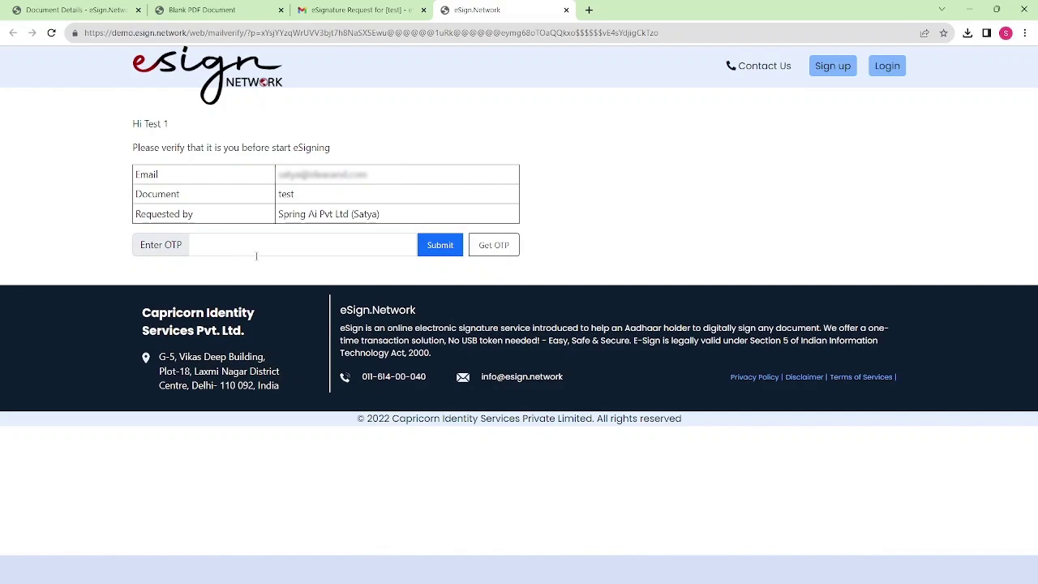
- Request an OTP for Test 1's email, check Gmail for it, then enter and submit it
click(494, 249)
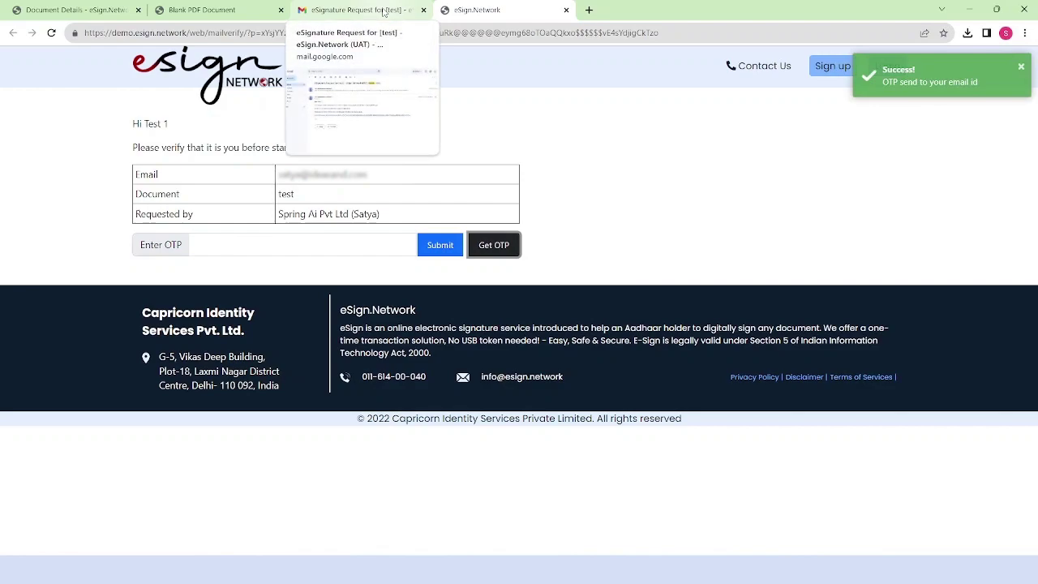
click(384, 11)
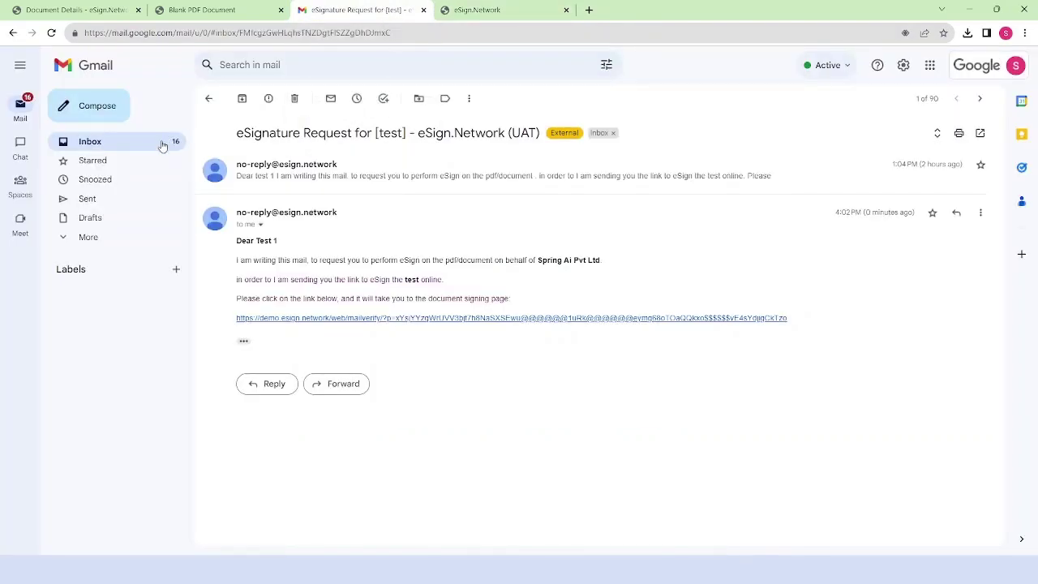
click(162, 145)
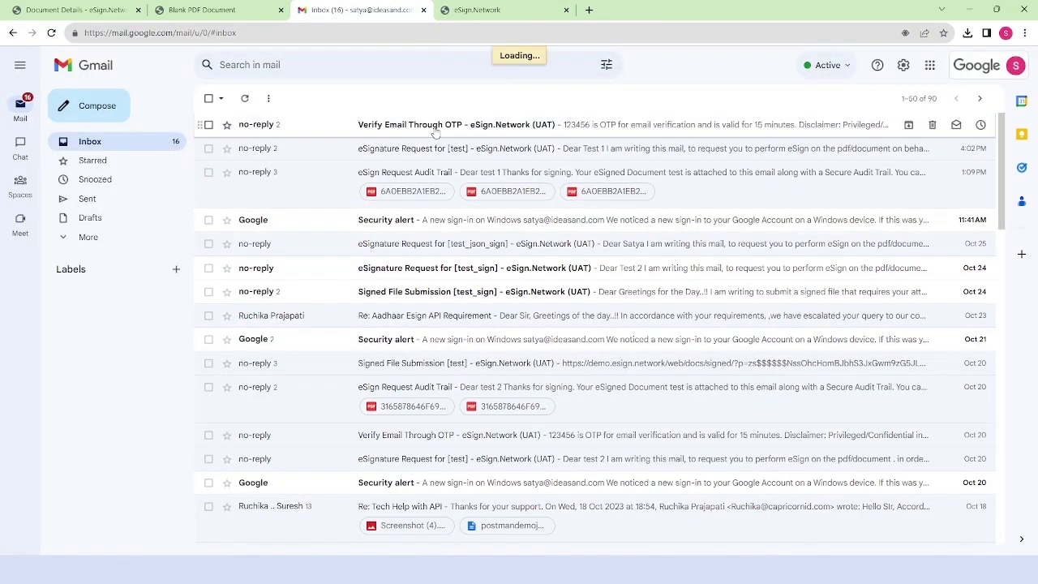
click(478, 10)
click(269, 243)
text(123456)
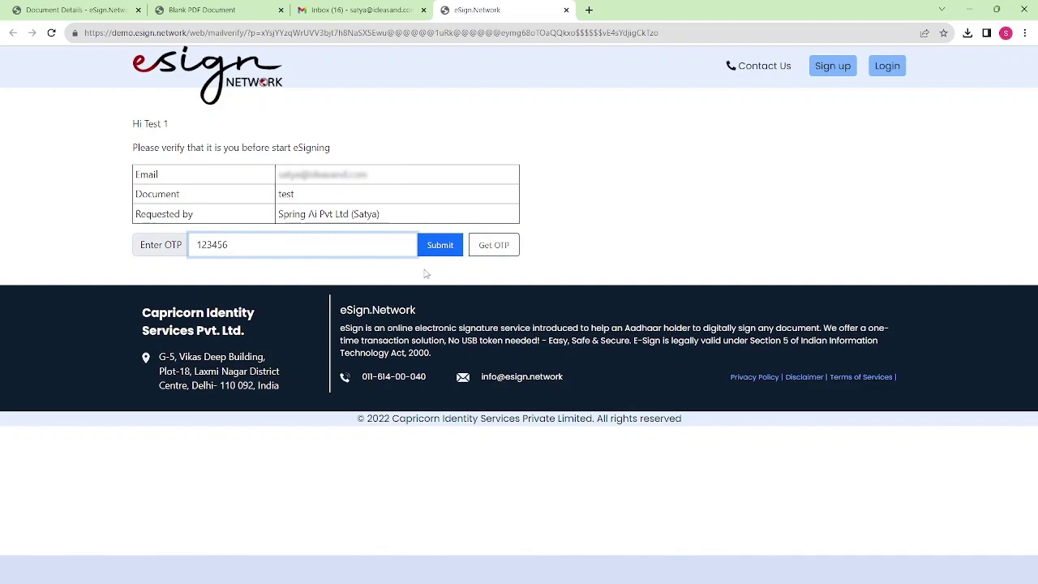
click(439, 246)
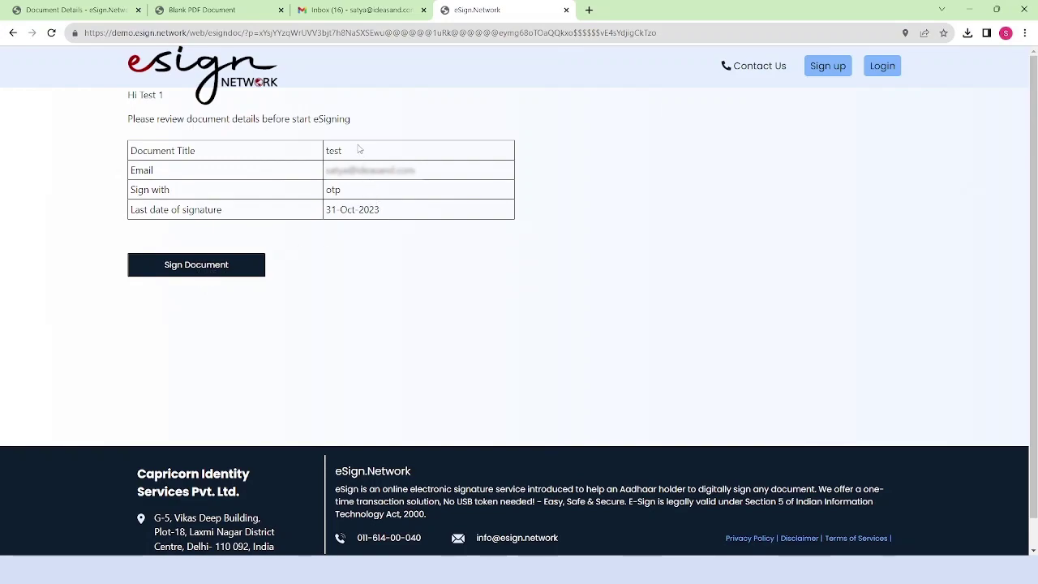
- Review the document details, checking the title 'test' and the signing method 'otp'
drag(343, 156, 327, 156)
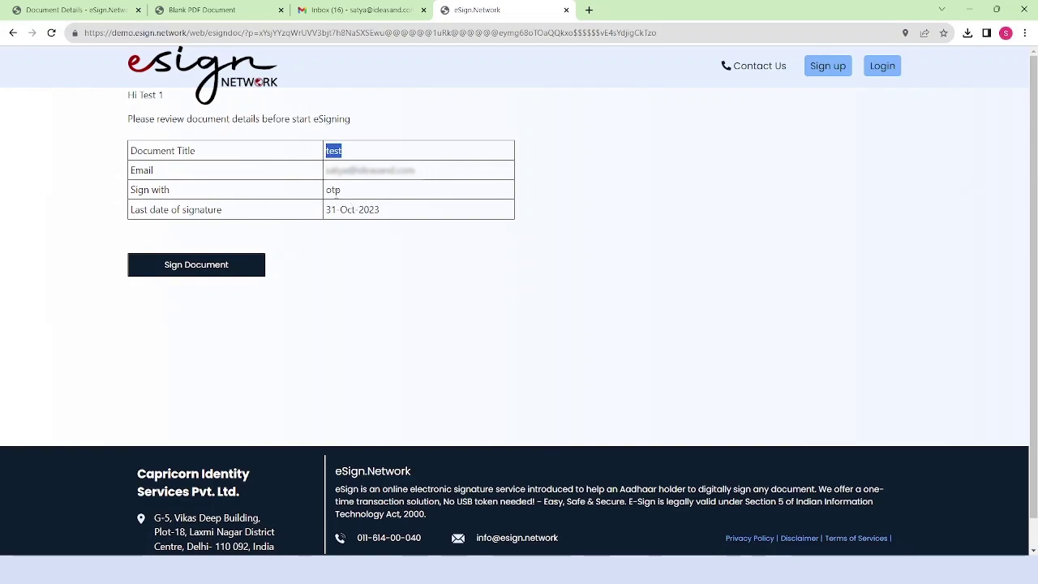
double_click(333, 190)
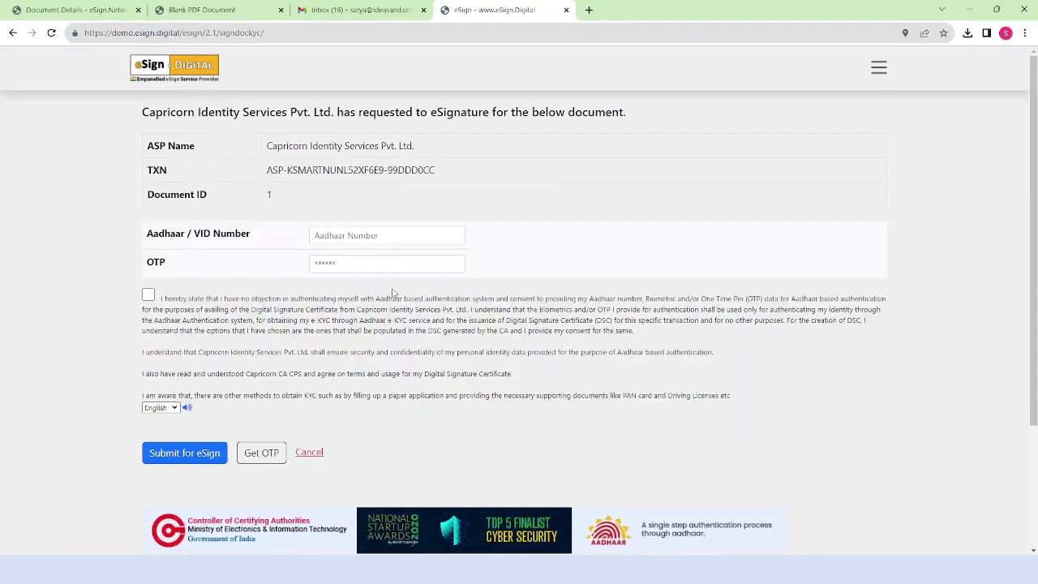
- Accept the Aadhaar authentication consent and enter the signer's Aadhaar number
click(148, 294)
click(347, 238)
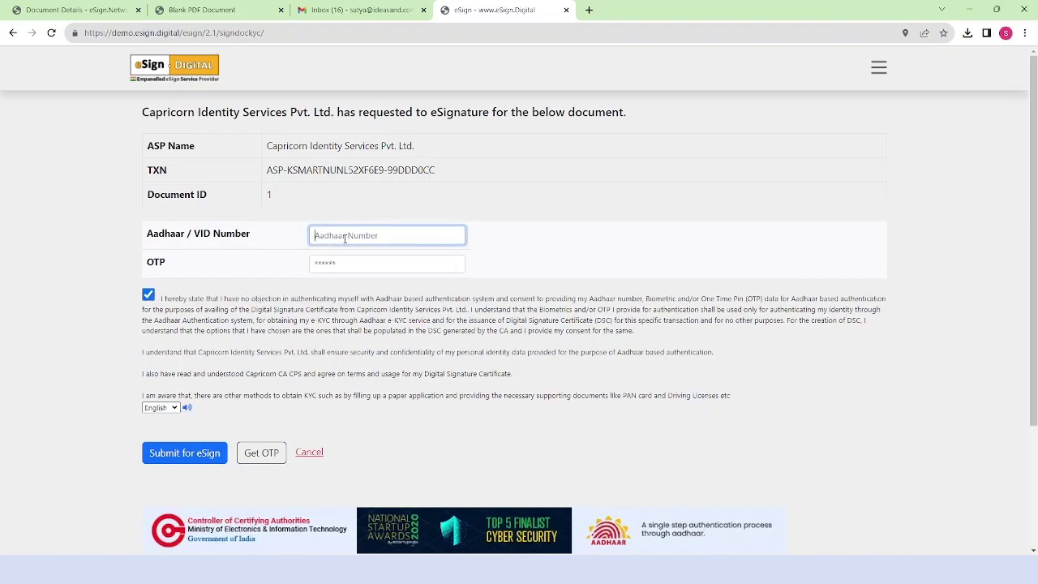
text(1234)
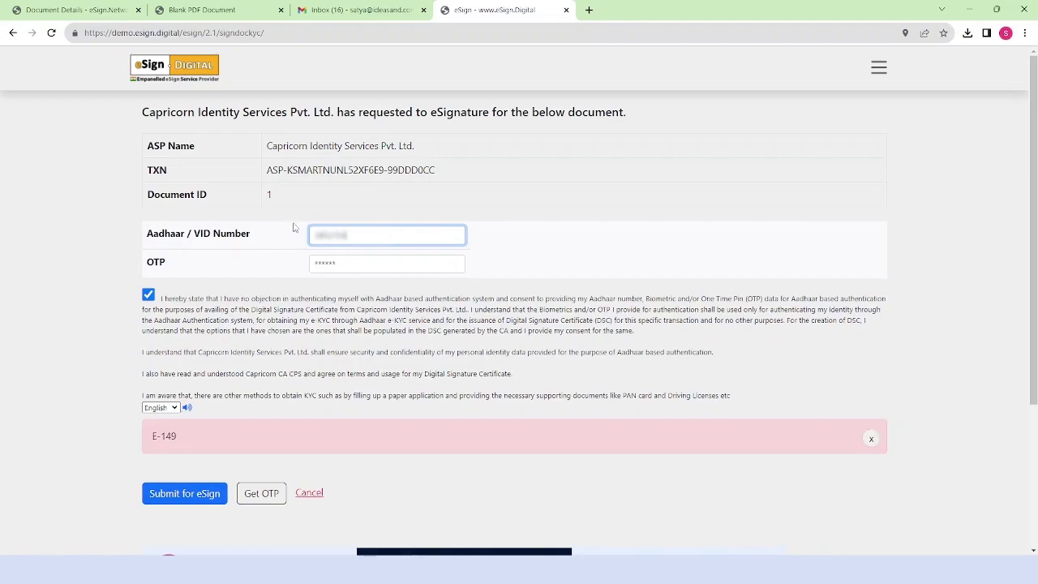
text(56)
click(149, 294)
click(148, 294)
- Request the Aadhaar OTP, enter the code, and submit to eSign the document
click(258, 456)
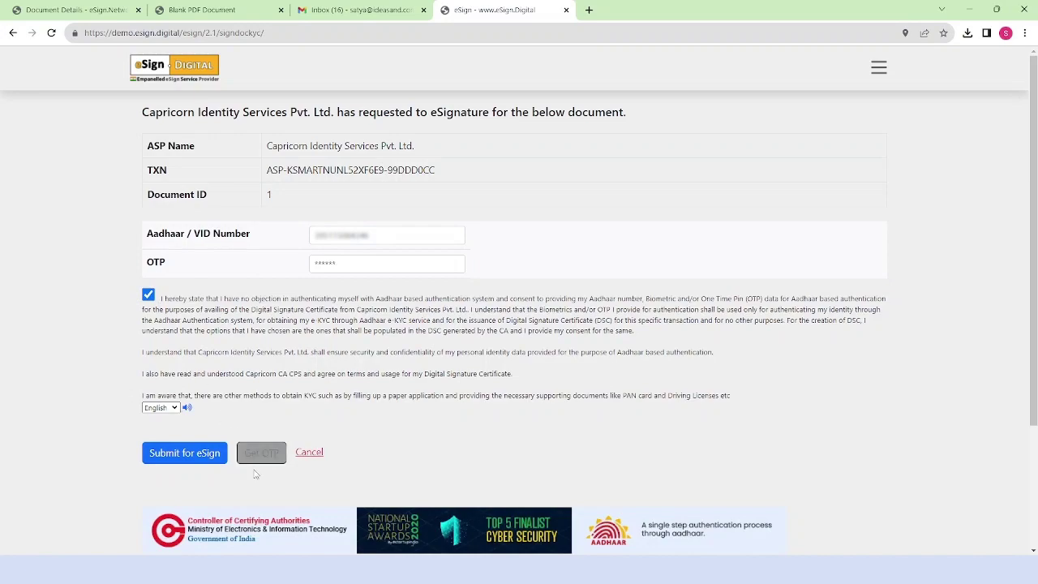
click(331, 263)
text(12)
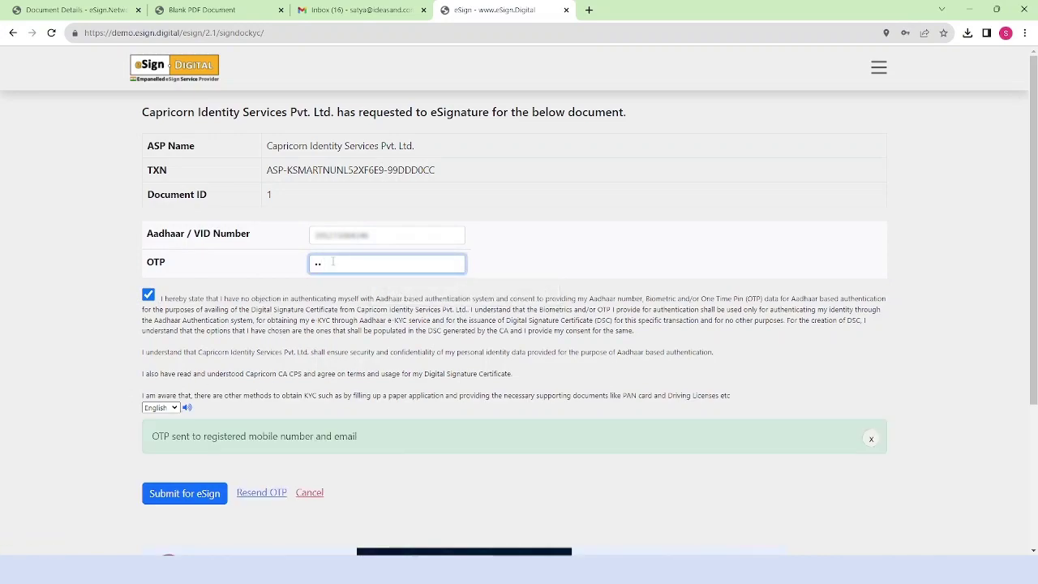
text(3456)
click(184, 492)
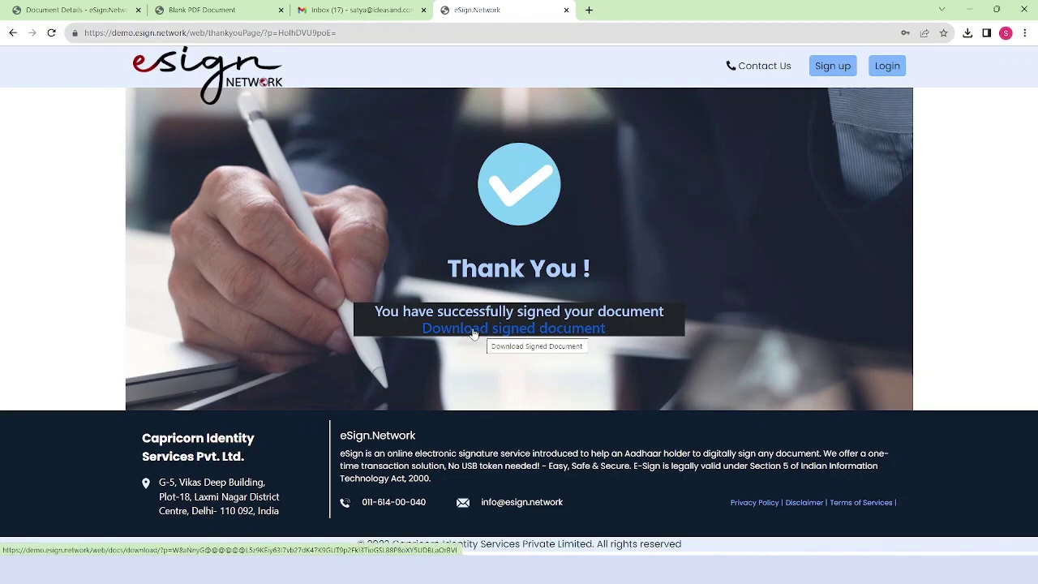
- Download the signed document as test (11).pdf and show it in the Downloads folder
click(495, 329)
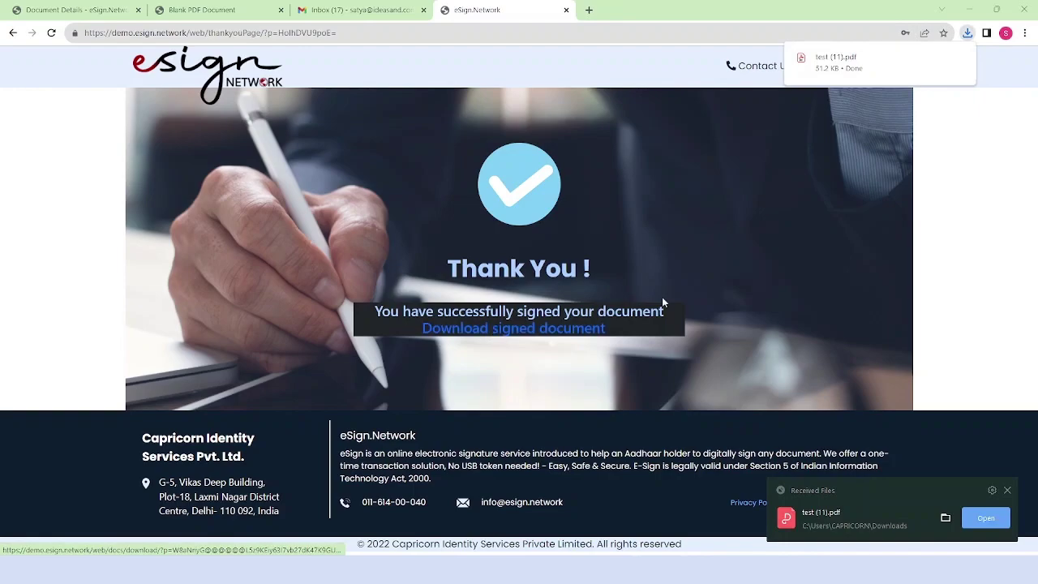
click(940, 58)
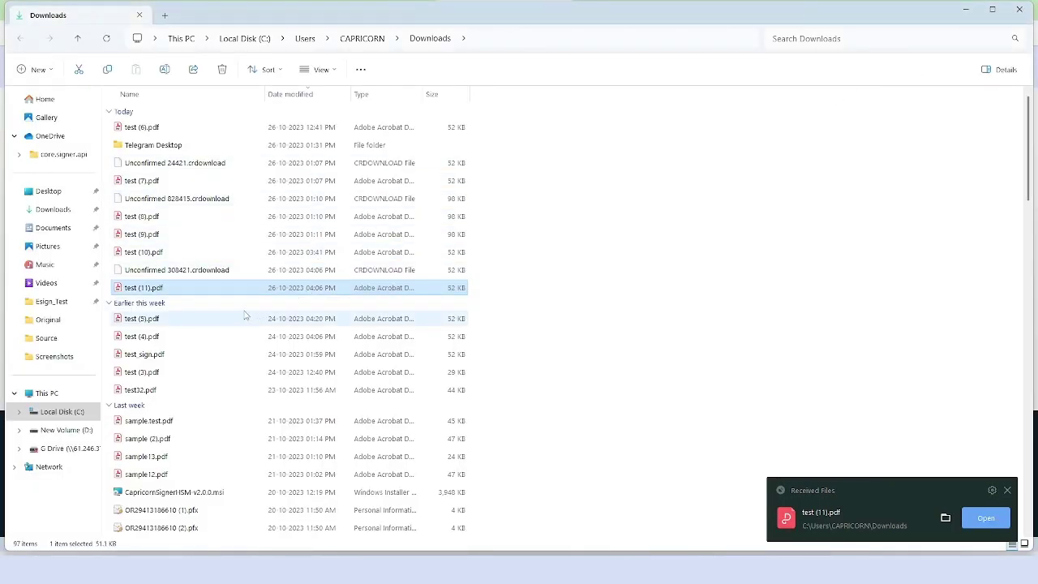
- Open test (11).pdf from File Explorer to check it, then return to the Gmail inbox
right_click(279, 288)
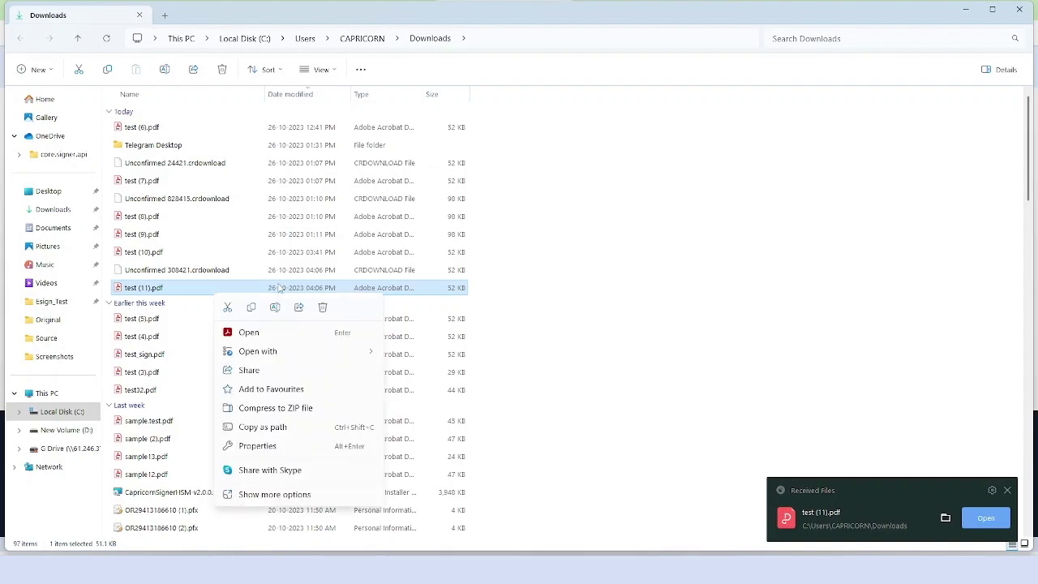
click(251, 332)
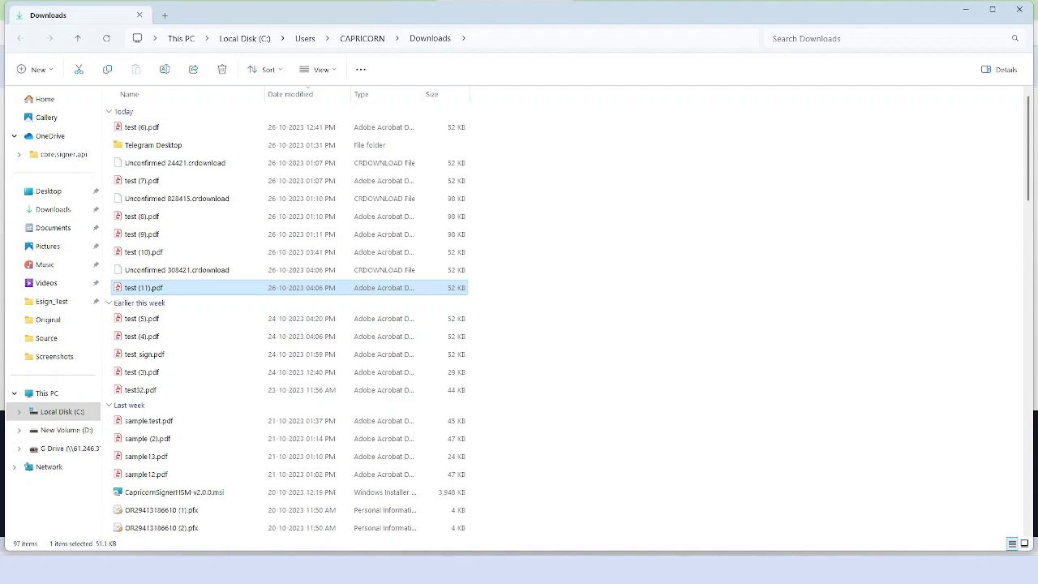
mouse_move(636, 571)
click(636, 509)
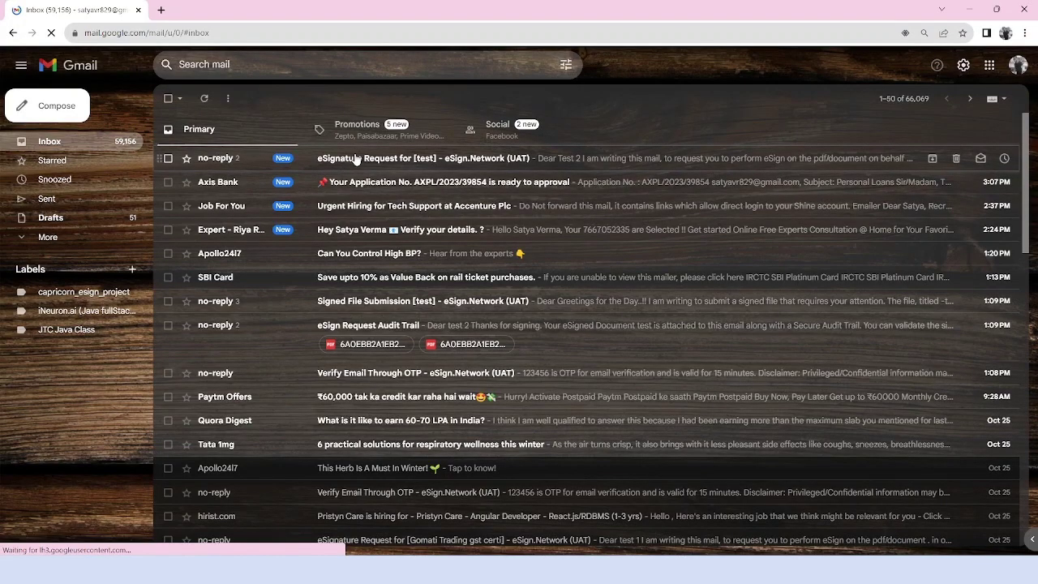
- Open the 'eSignature Request for [test]' email addressed to Test 2 and follow its signing link
click(372, 162)
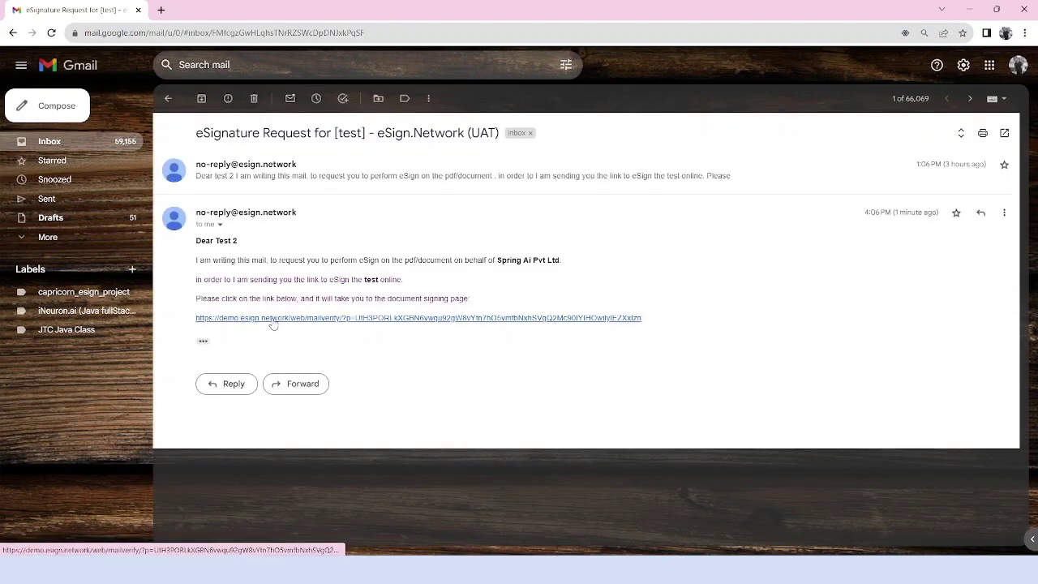
drag(245, 242, 202, 242)
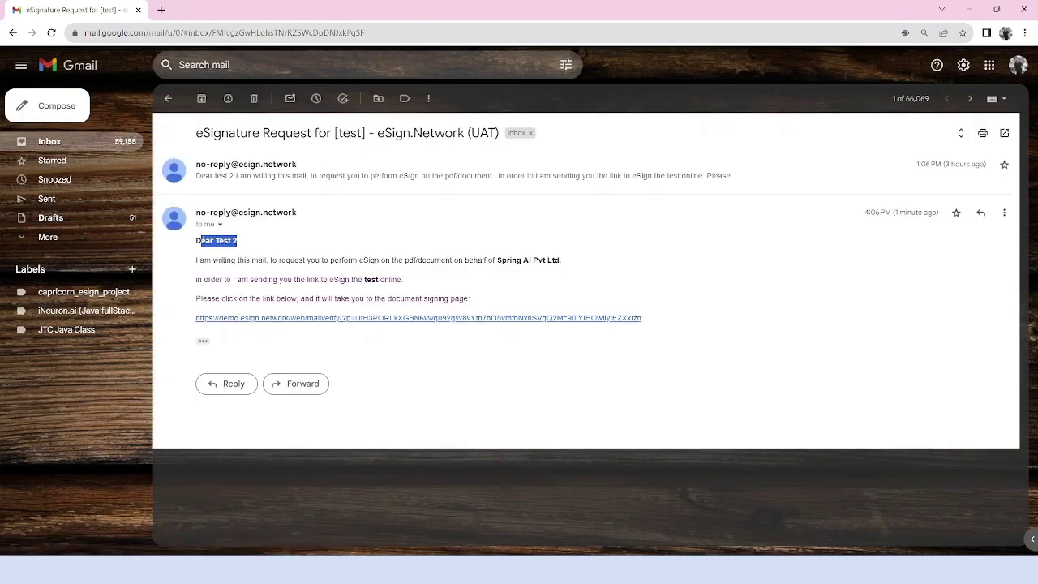
click(323, 318)
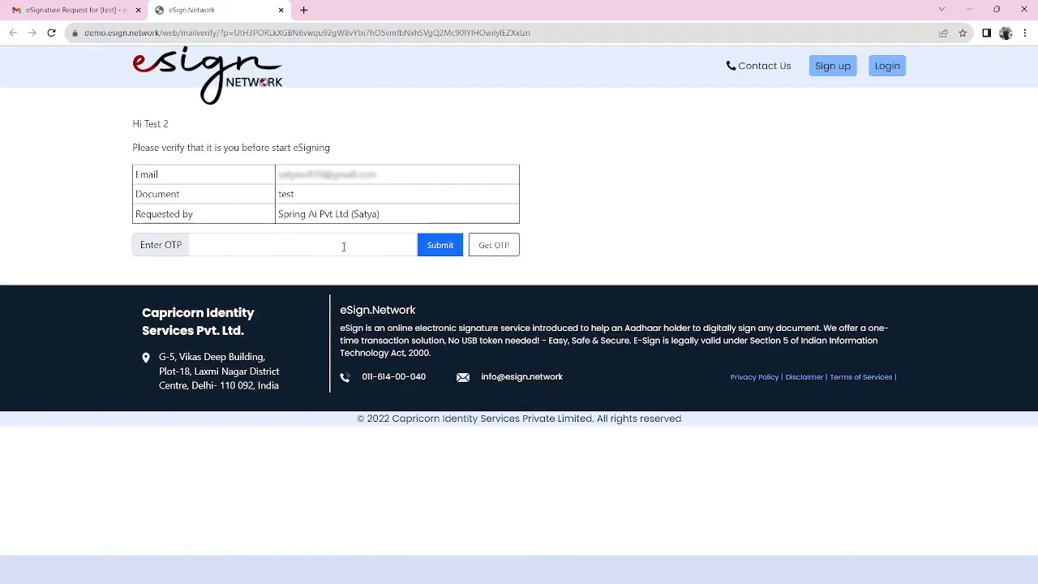
- Verify Test 2's email by requesting an OTP and submitting the code
click(496, 249)
click(268, 244)
text(123456)
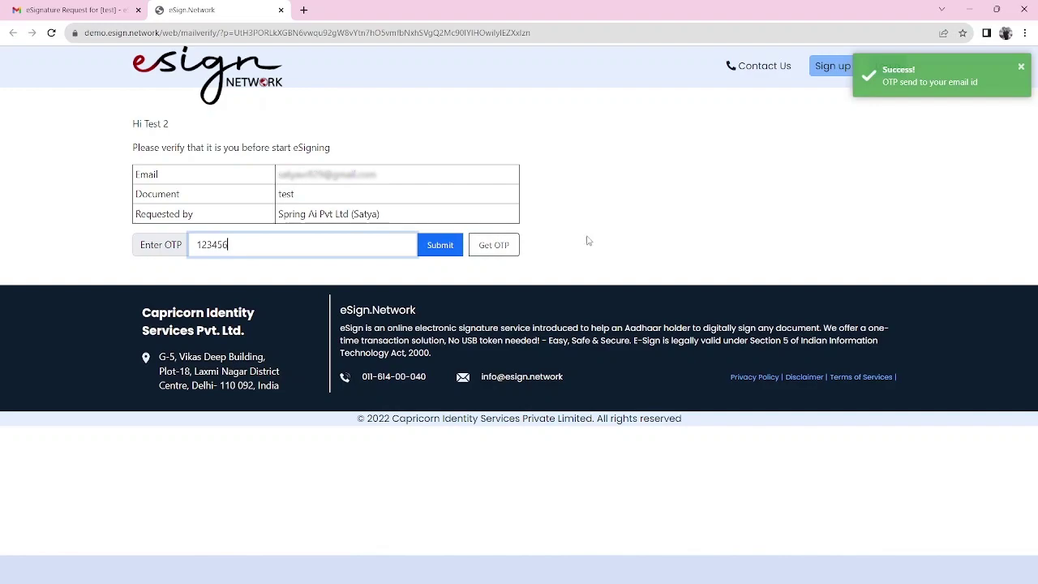
click(439, 245)
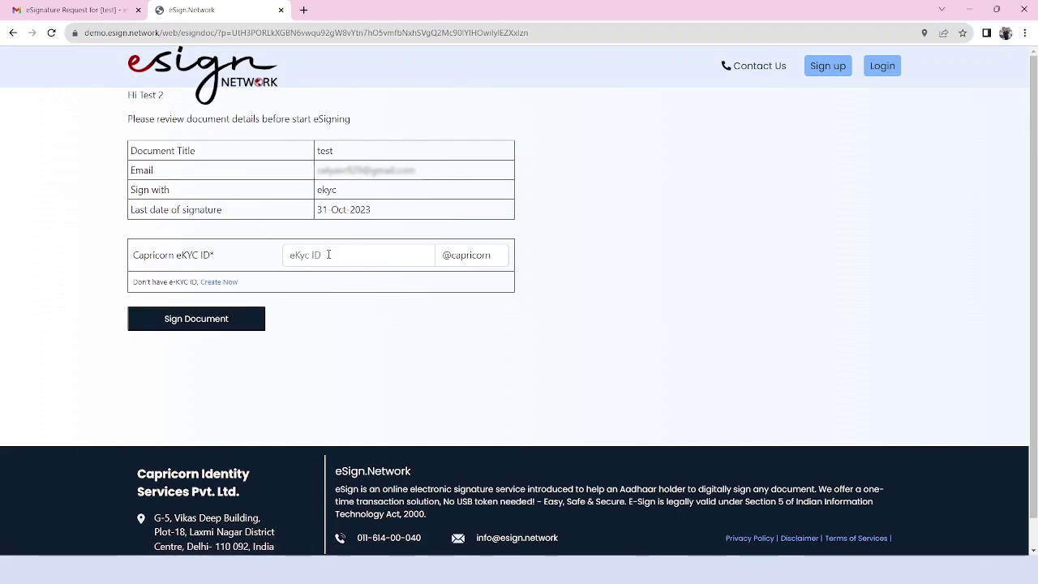
- Enter the signer's eKYC ID and start signing the document with eKYC
click(328, 255)
text(test)
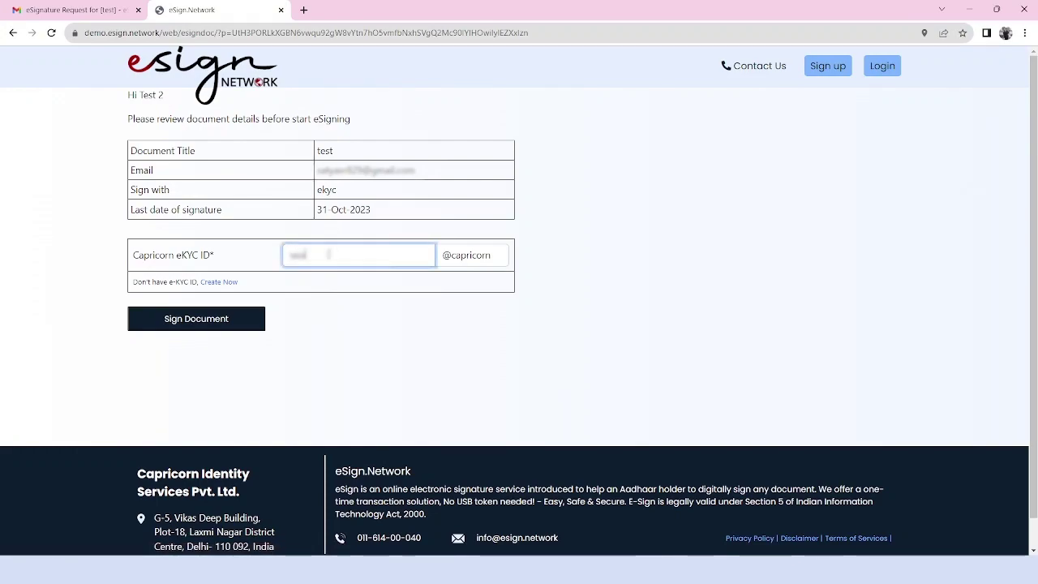
text(1123)
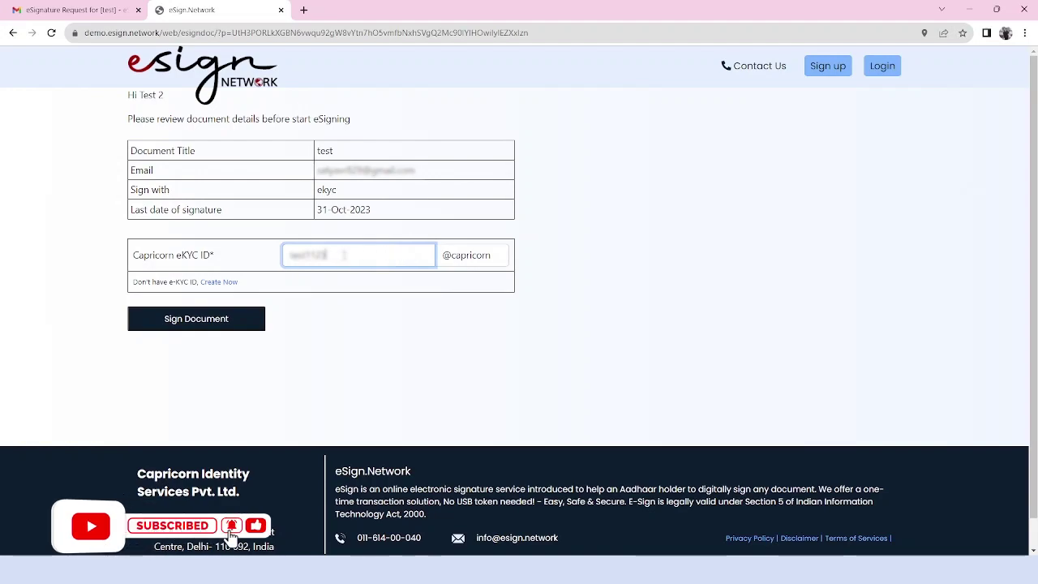
click(182, 319)
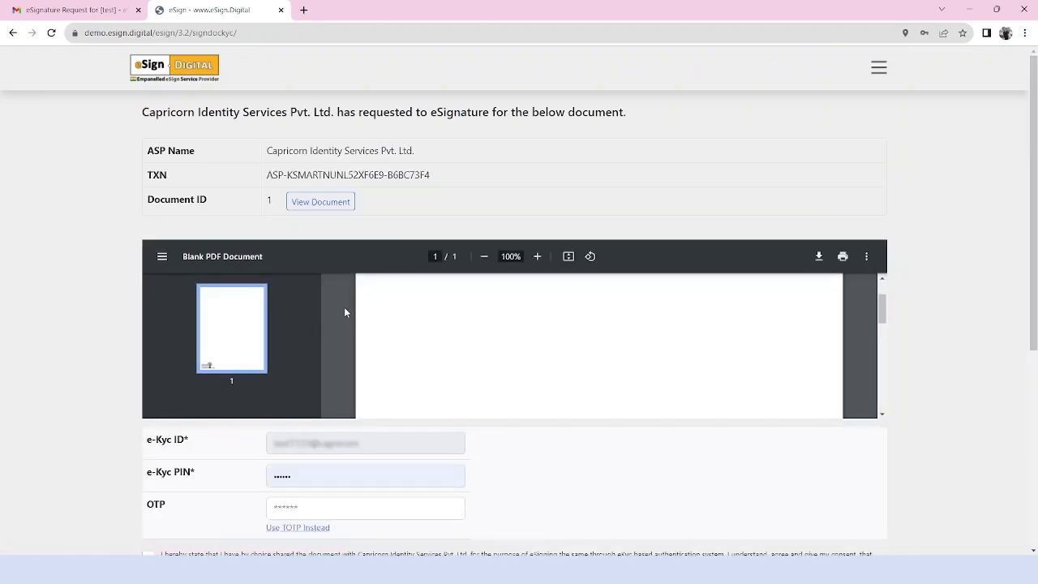
- Accept the eKYC consent and replace the existing e-Kyc PIN with the signer's PIN
scroll(124, 347, down, 1)
click(149, 497)
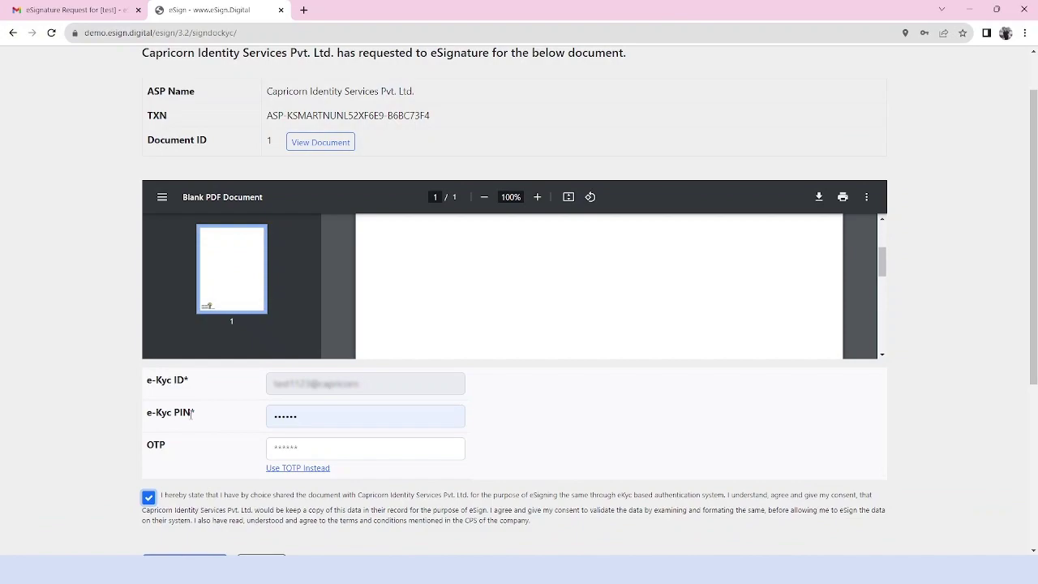
double_click(306, 419)
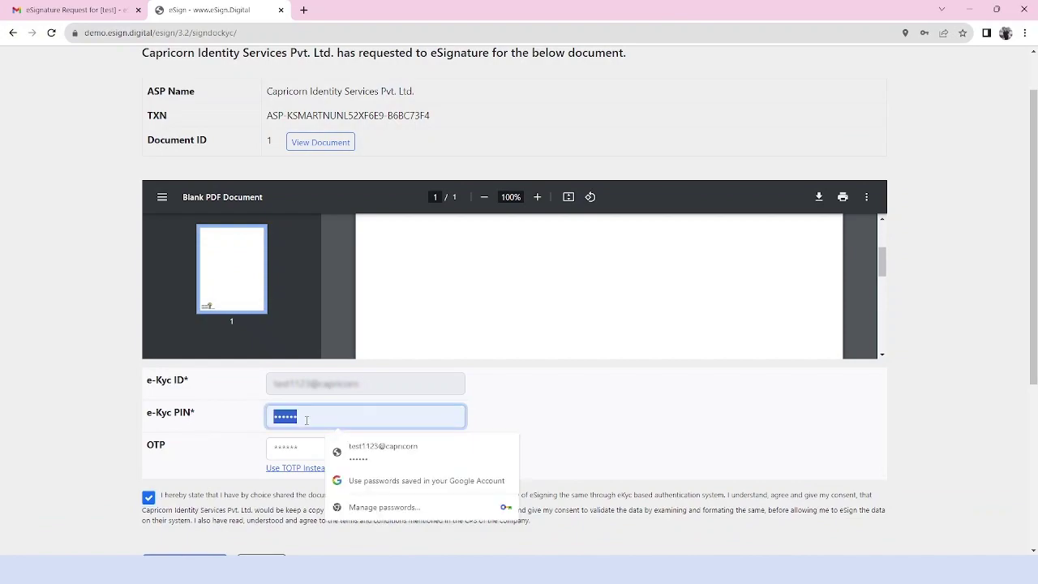
key(BackSpace)
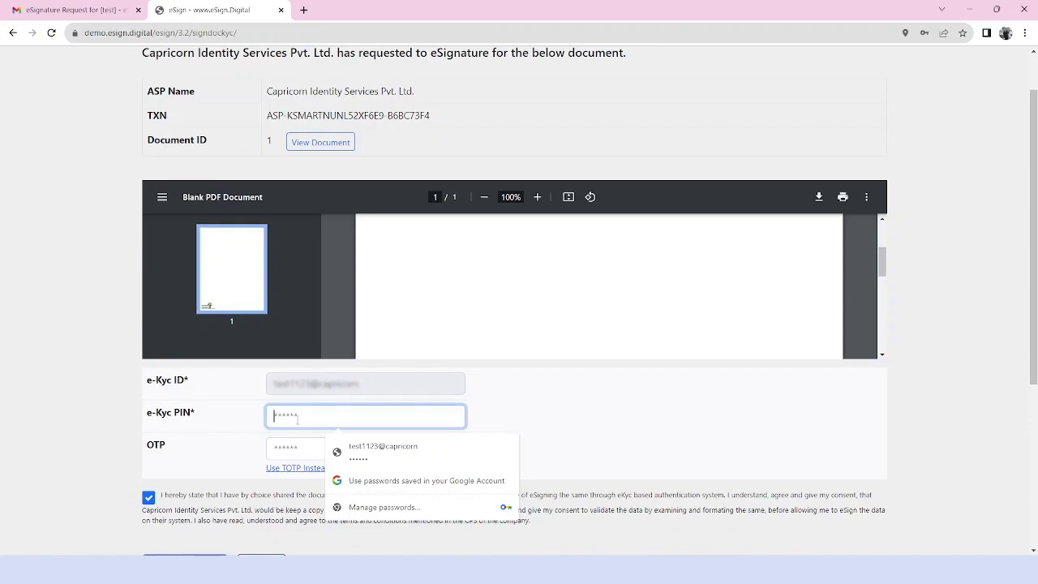
text(12)
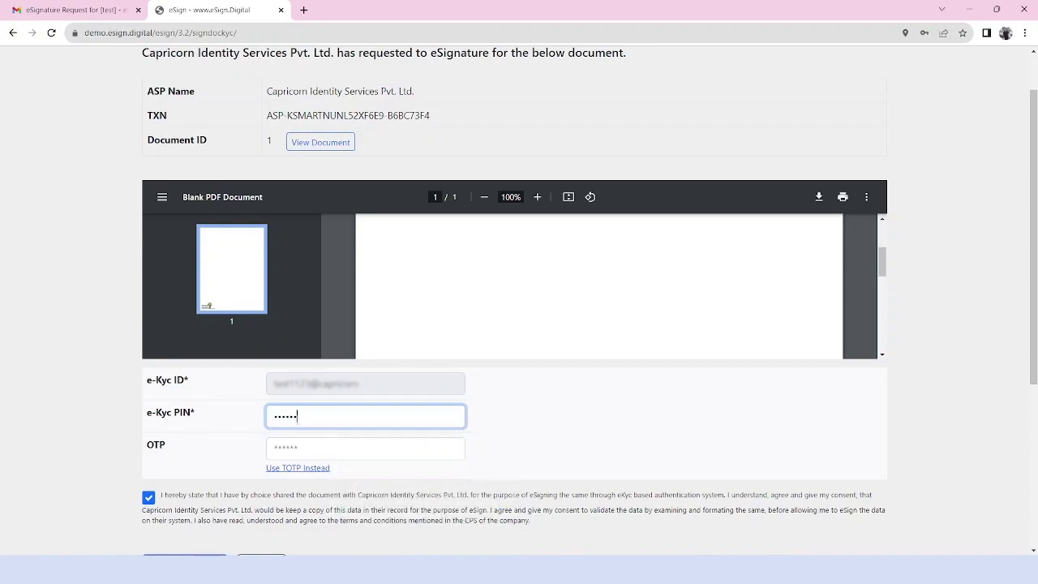
- Request the signing OTP, enter the code, and submit the document for eSign
scroll(227, 413, down, 2)
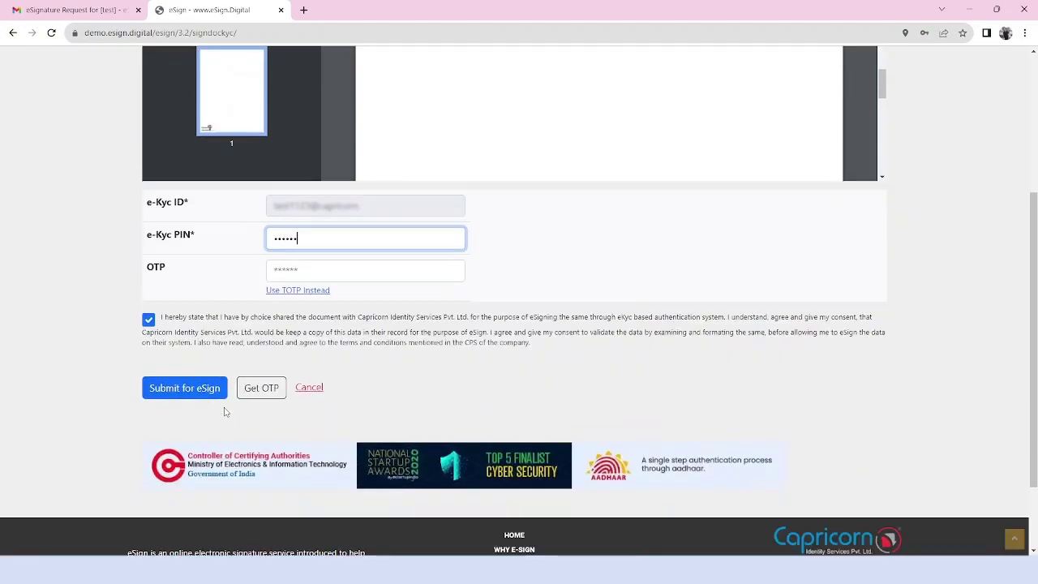
click(262, 387)
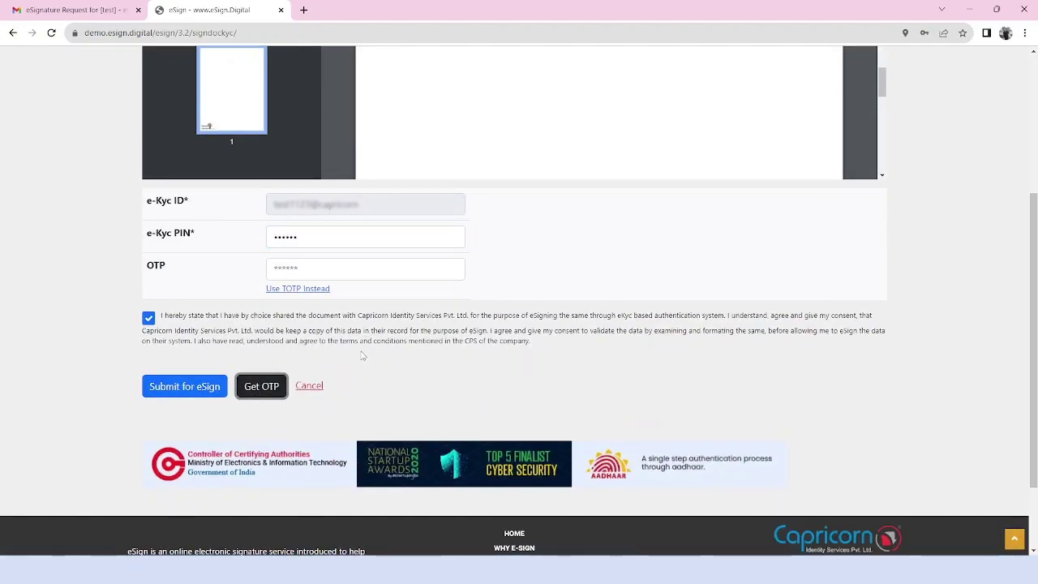
click(314, 269)
text(1)
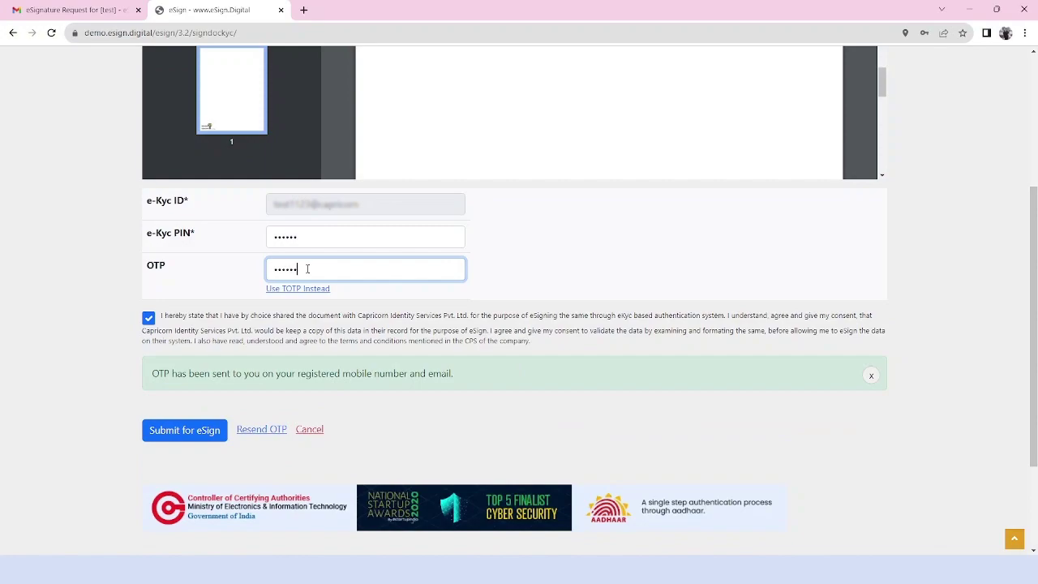
click(199, 423)
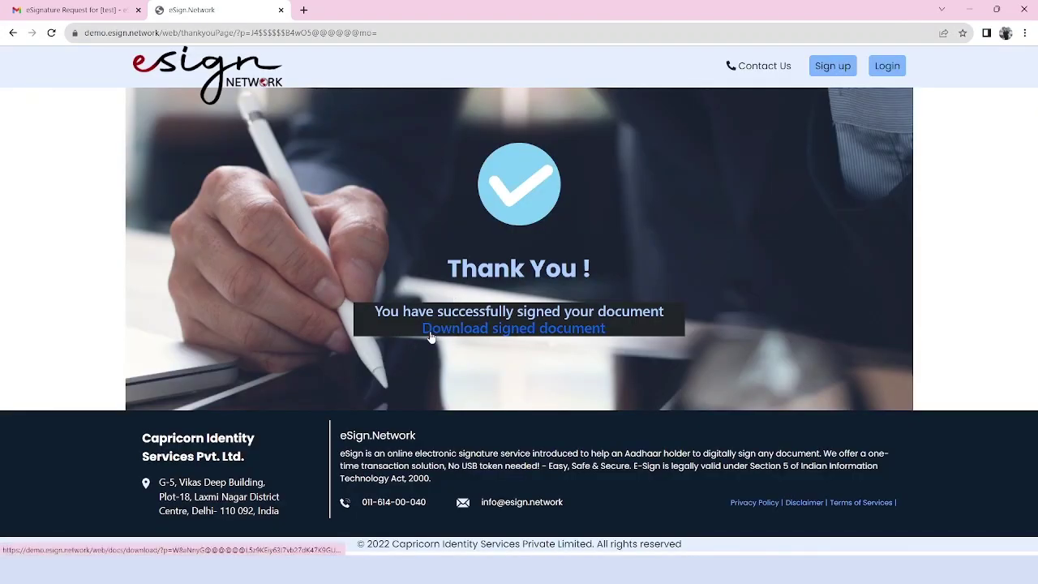
- Download the signed document as test (12).pdf and return to the Gmail inbox list
click(511, 328)
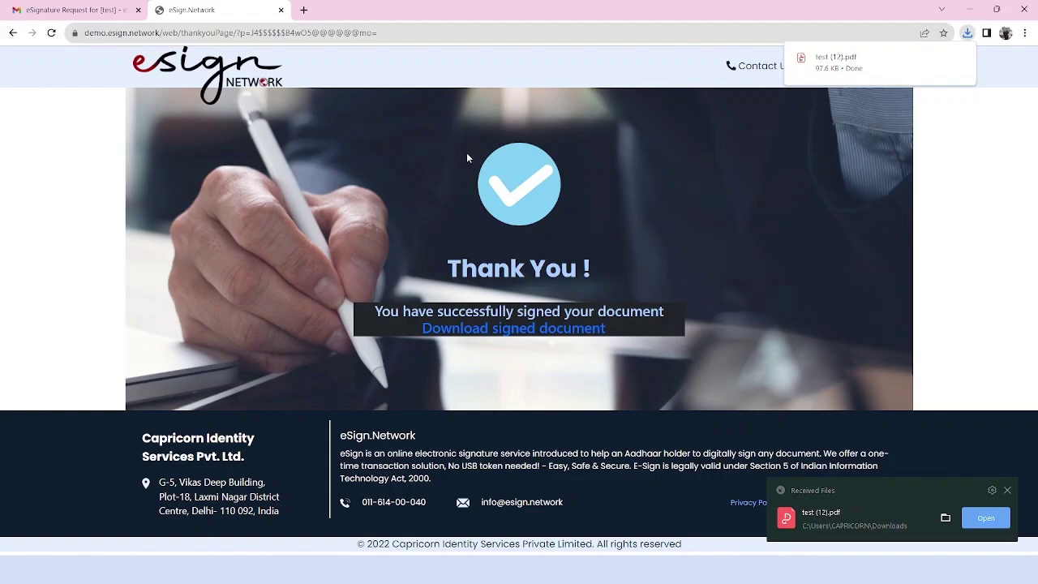
click(69, 10)
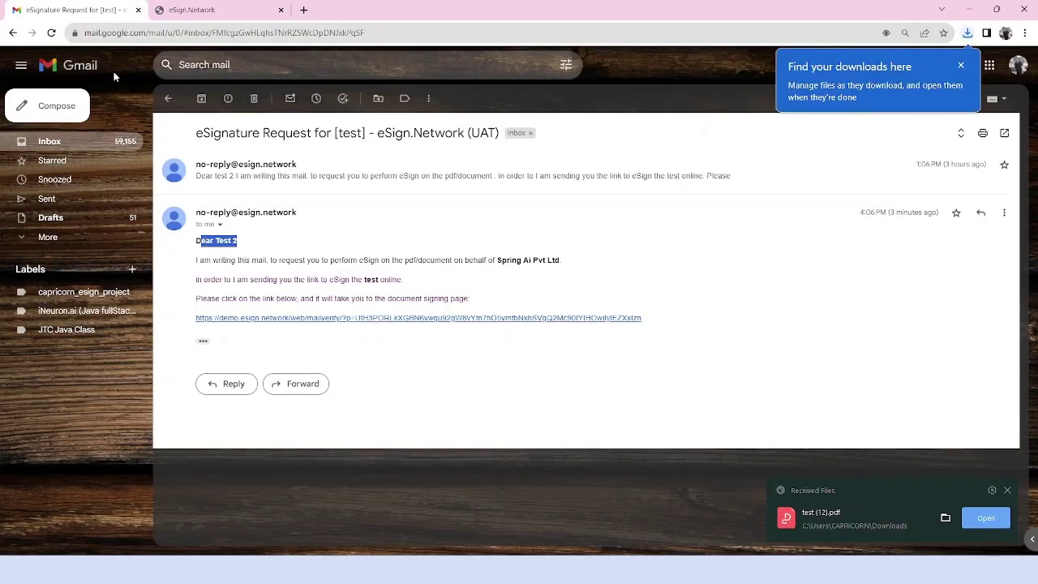
click(93, 141)
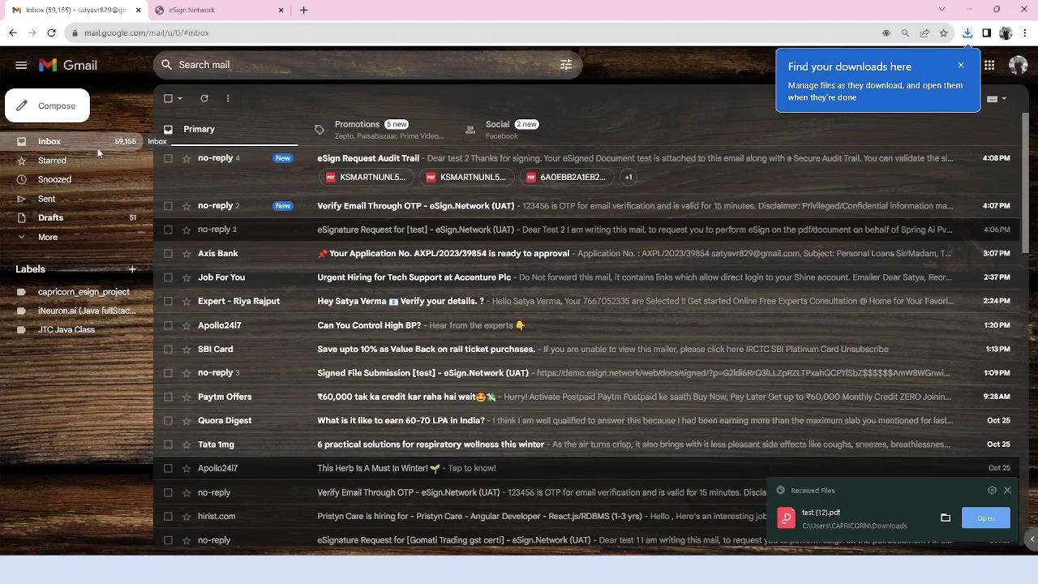
- Open the eSign Request Audit Trail email and its KSMARTNUNL52XF6E9.pdf audit log attachment
click(351, 167)
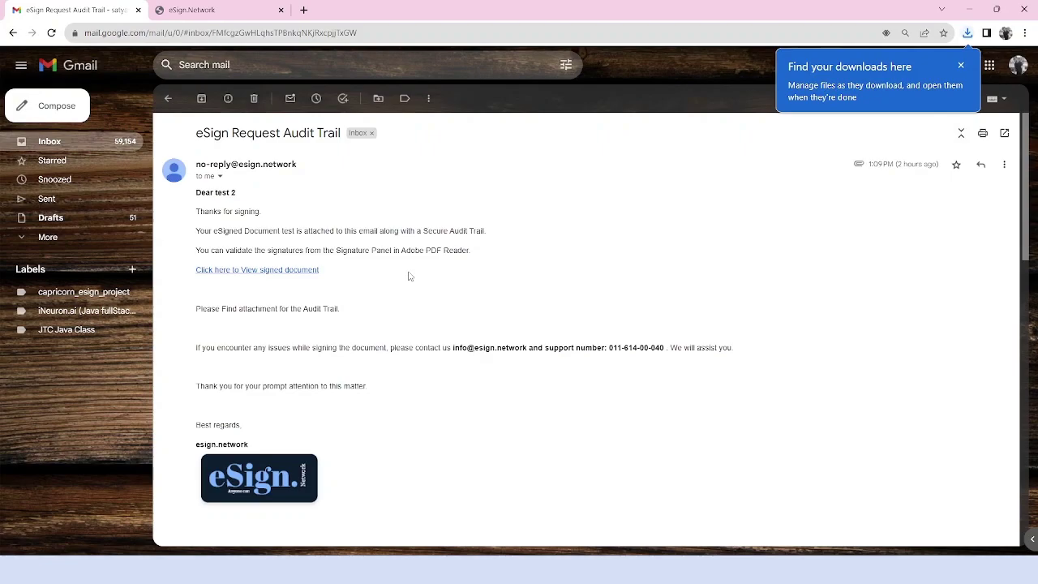
scroll(409, 276, down, 2)
scroll(370, 308, down, 3)
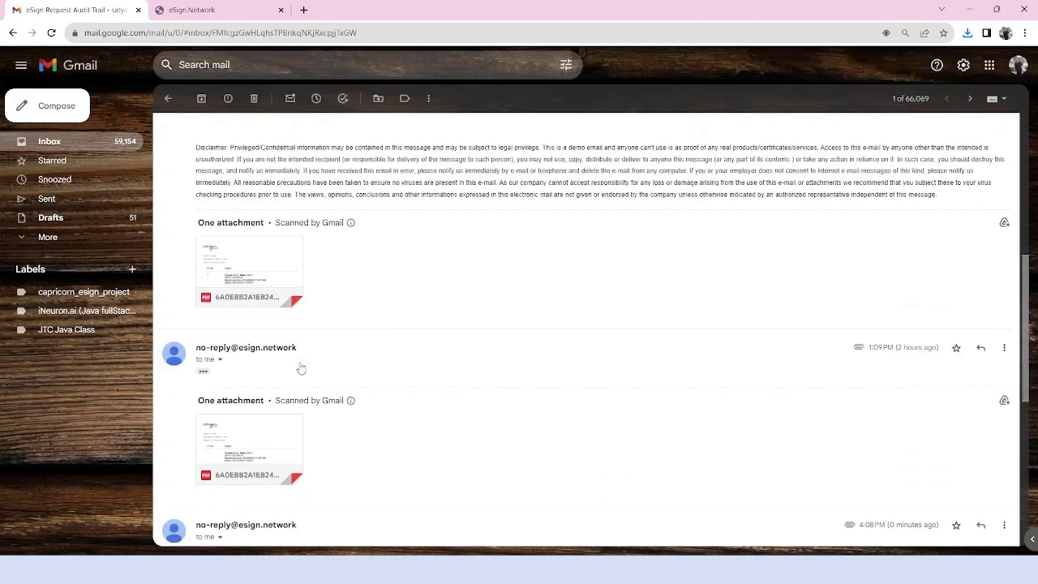
scroll(255, 373, down, 5)
scroll(250, 361, down, 1)
click(245, 405)
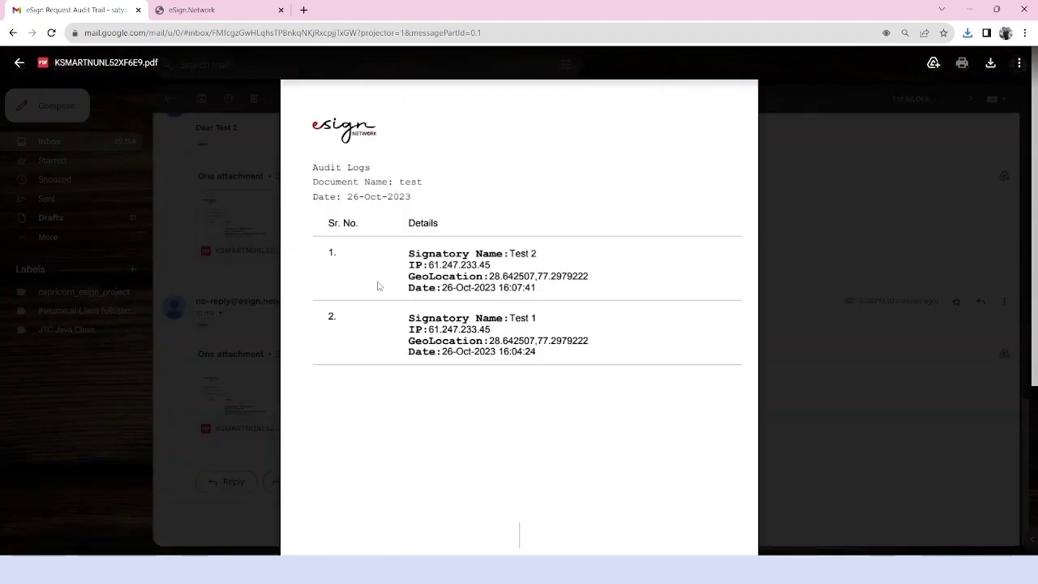
- Highlight each signatory's name, IP address, GeoLocation and signing time in the log, then close the preview
drag(387, 325, 495, 354)
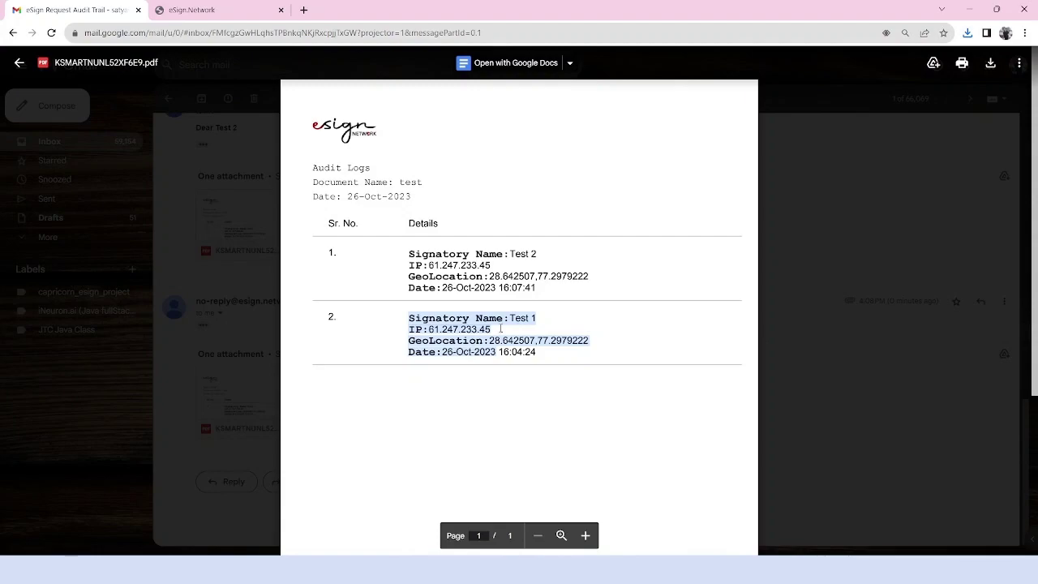
drag(553, 315, 476, 320)
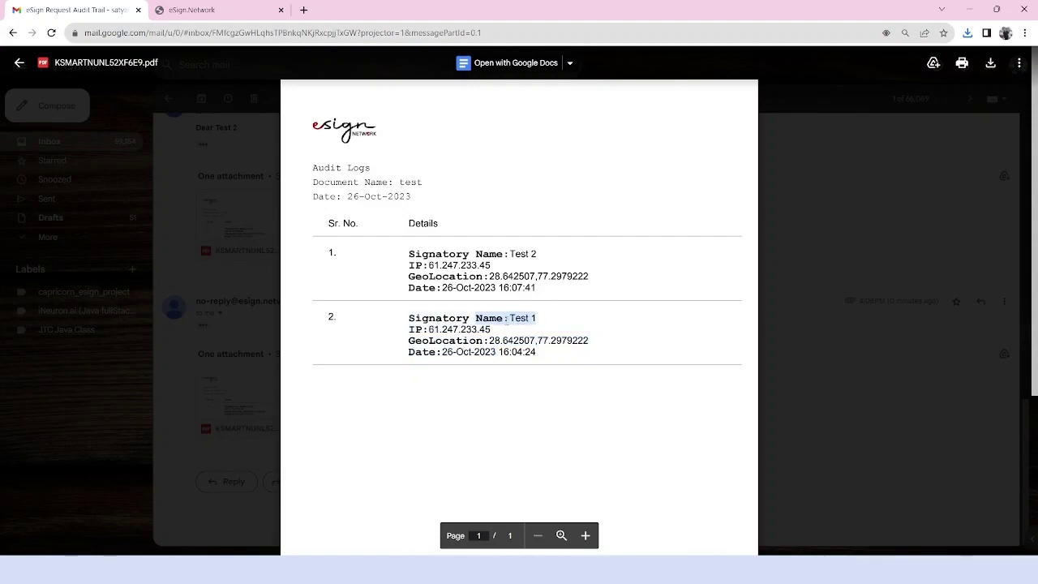
drag(409, 329, 495, 330)
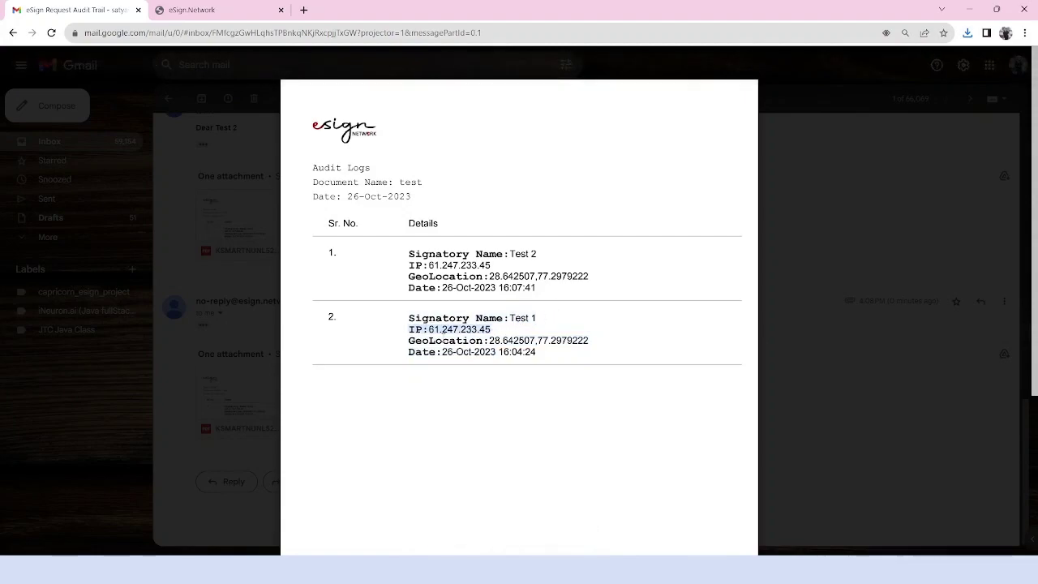
drag(404, 340, 589, 341)
drag(408, 352, 542, 353)
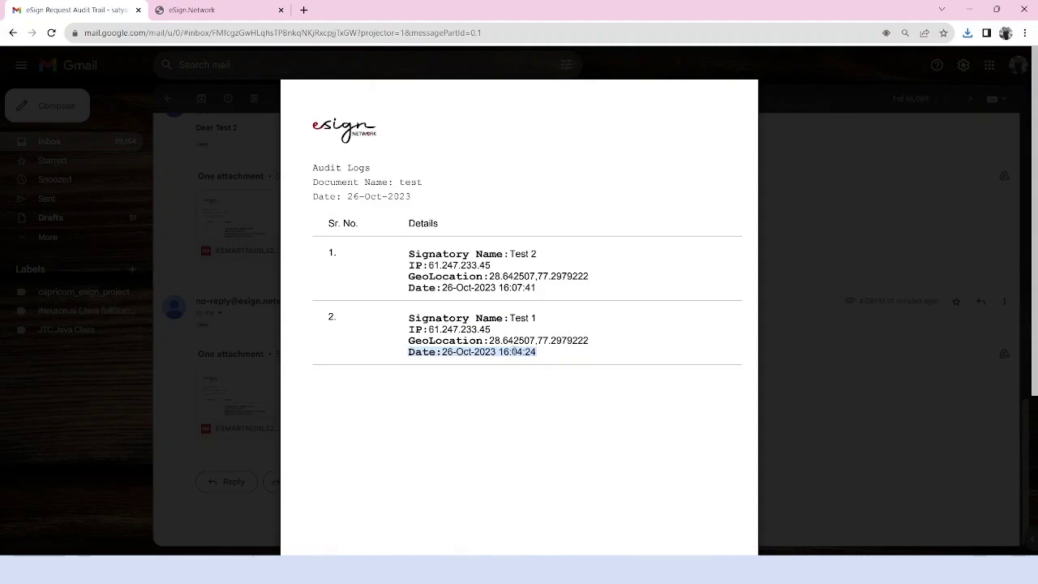
drag(408, 253, 543, 301)
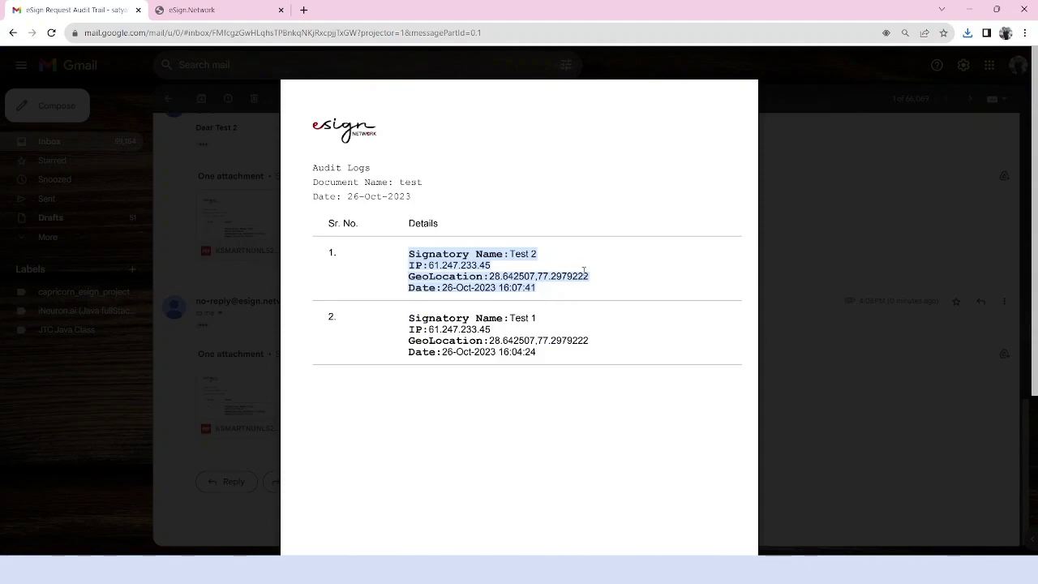
click(831, 318)
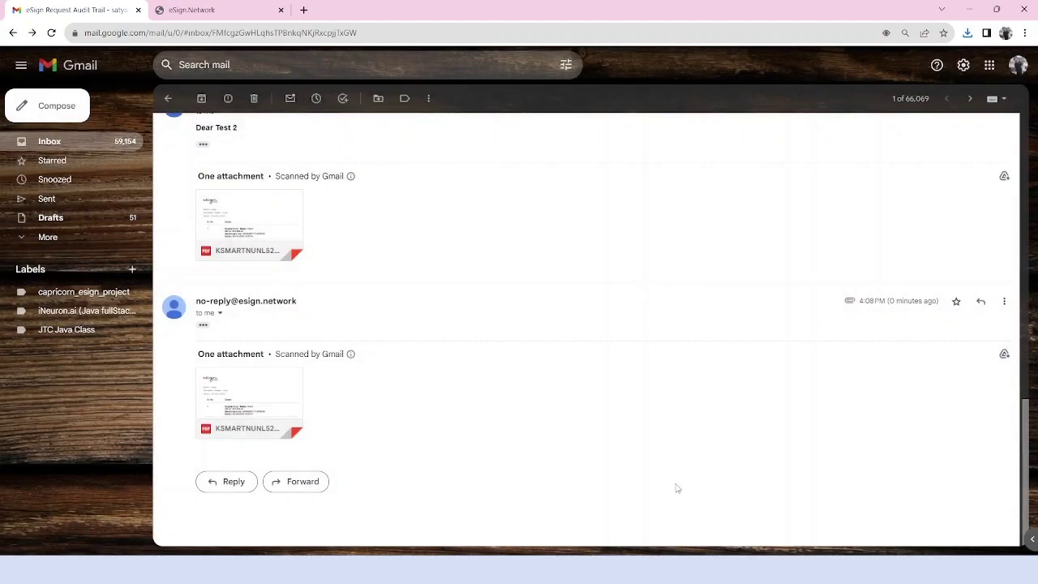
- Reload the test document's details page to refresh its signing status
key(alt+Tab)
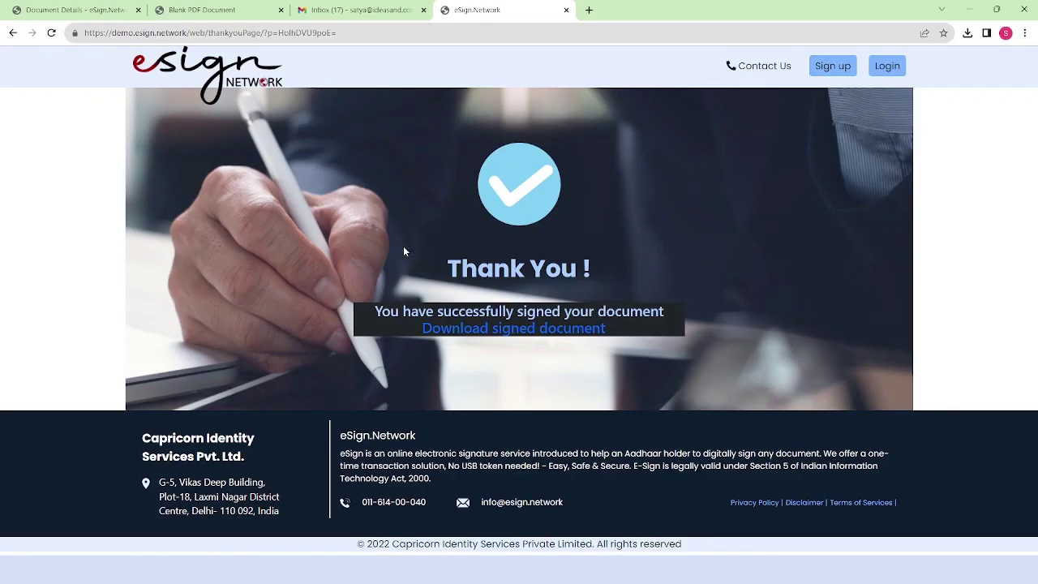
click(58, 7)
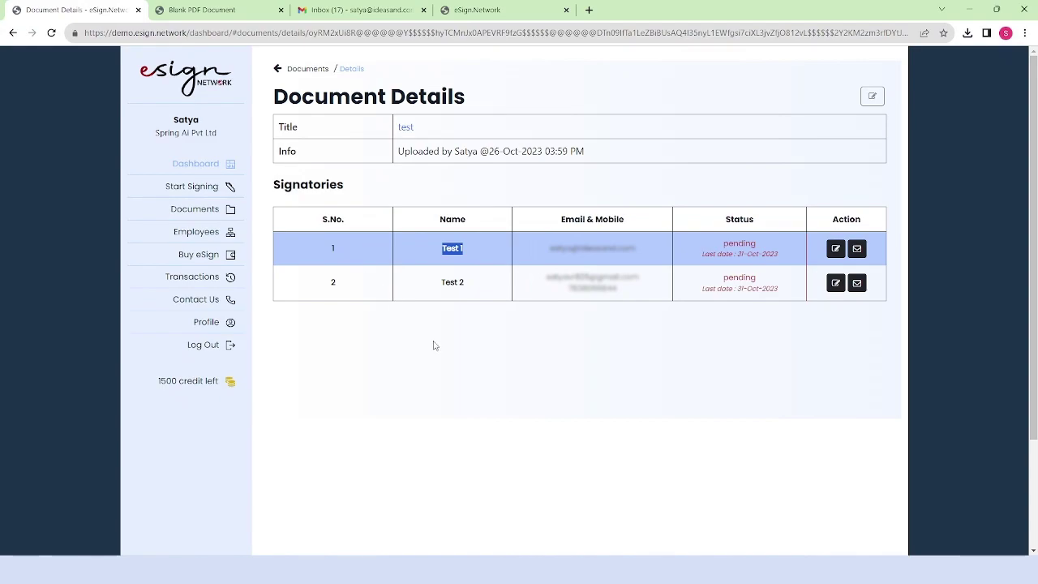
click(51, 32)
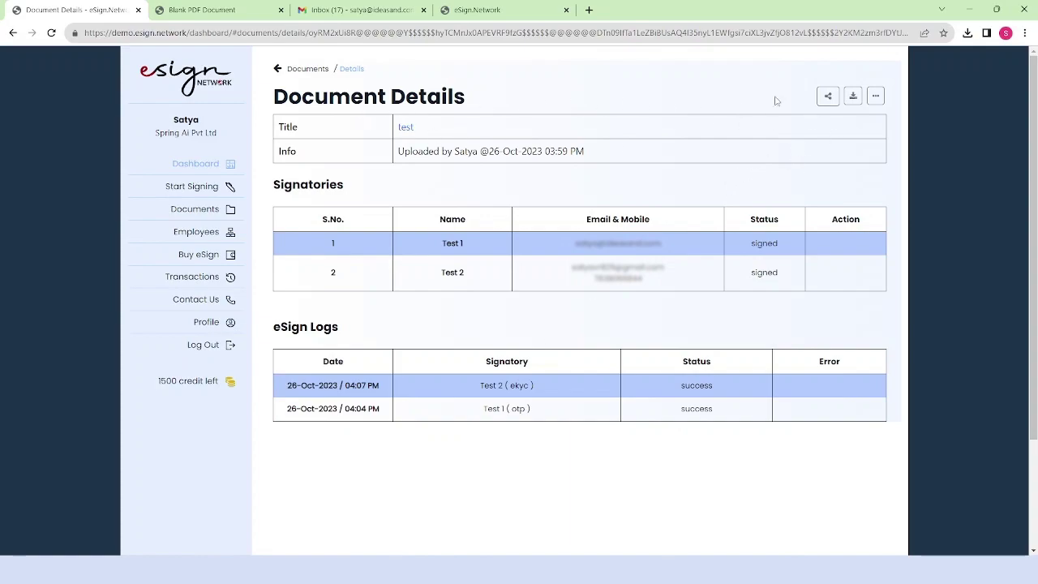
- Cancel the Share form, then view the signed PDF in a new tab
click(828, 96)
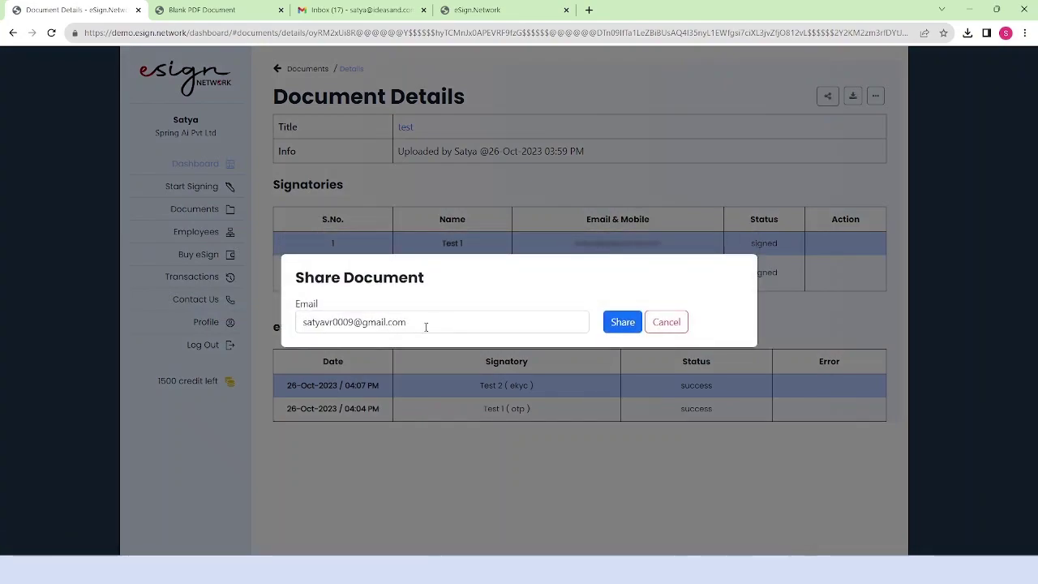
click(682, 333)
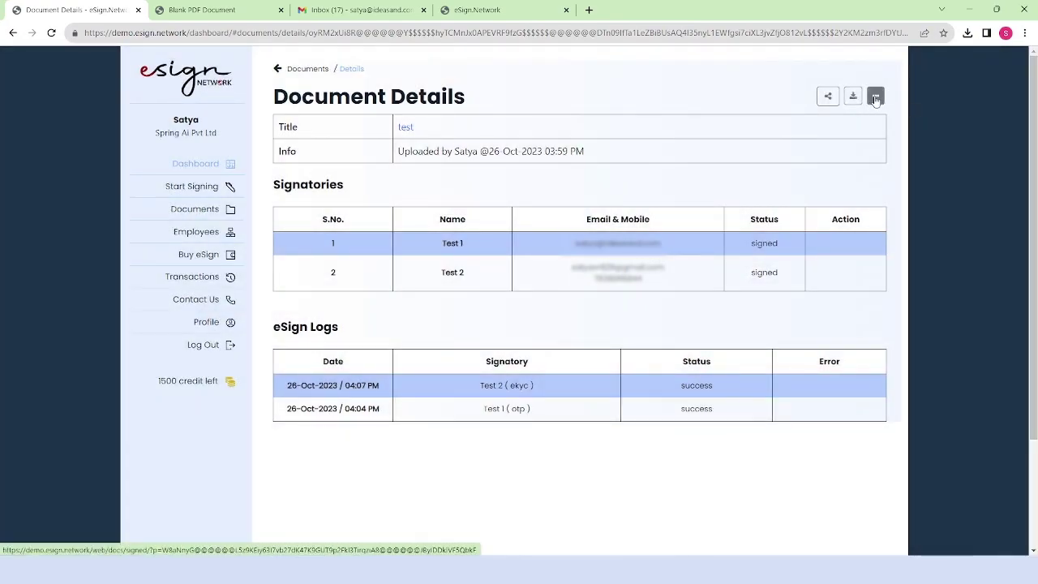
click(876, 98)
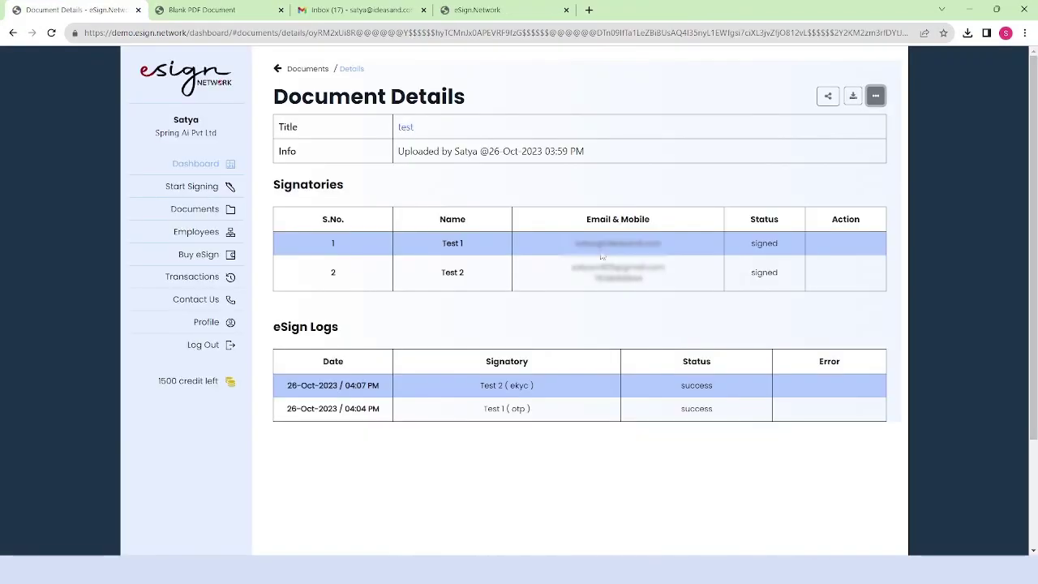